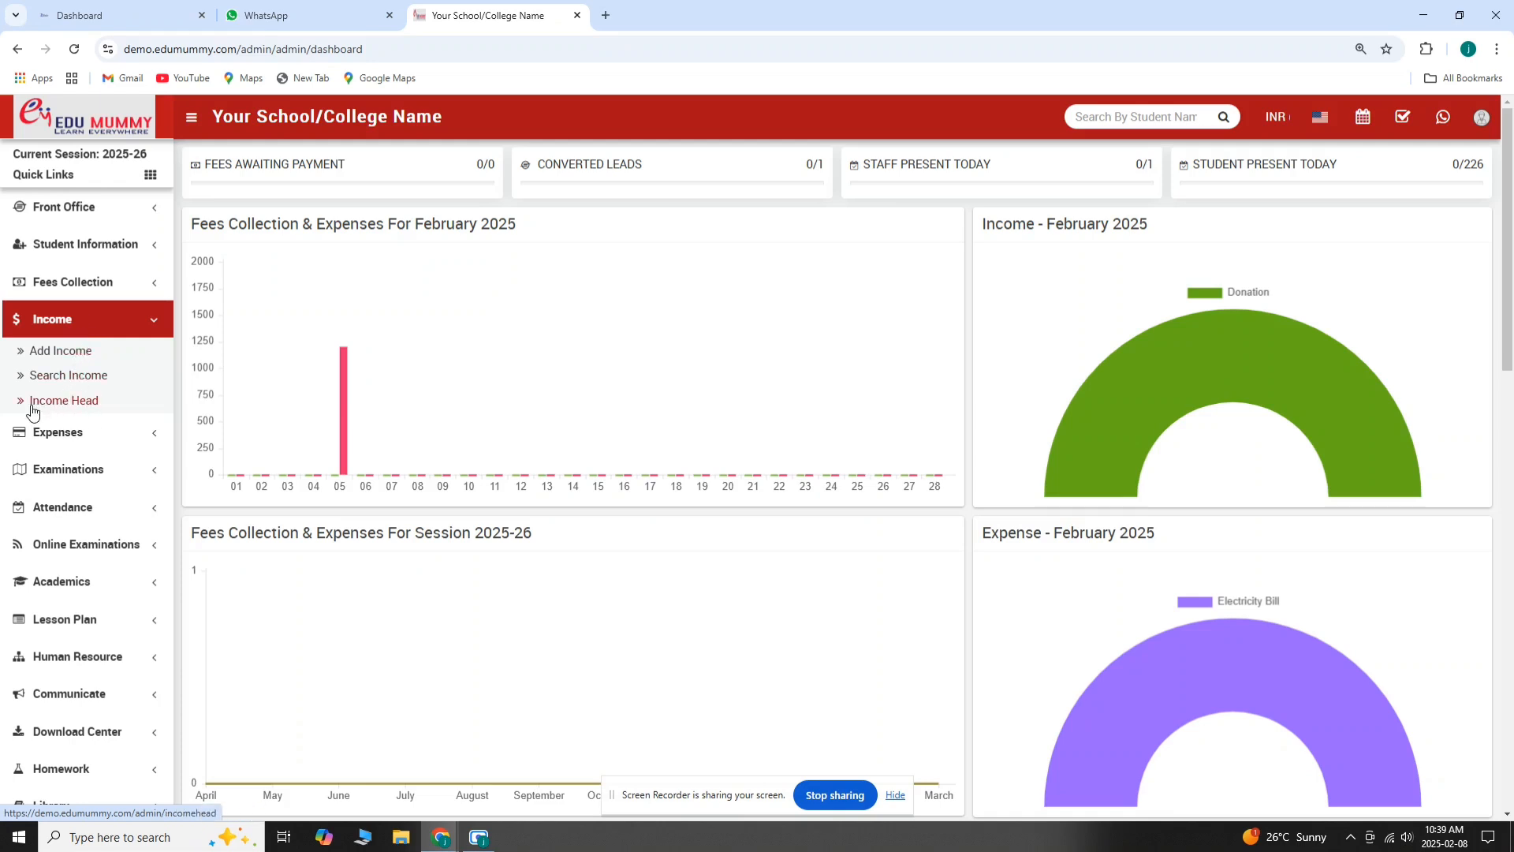
- Open the income heads page and examine the existing heads and the fields for adding a new one
{"action": "left_click", "coordinate": [53, 404]}
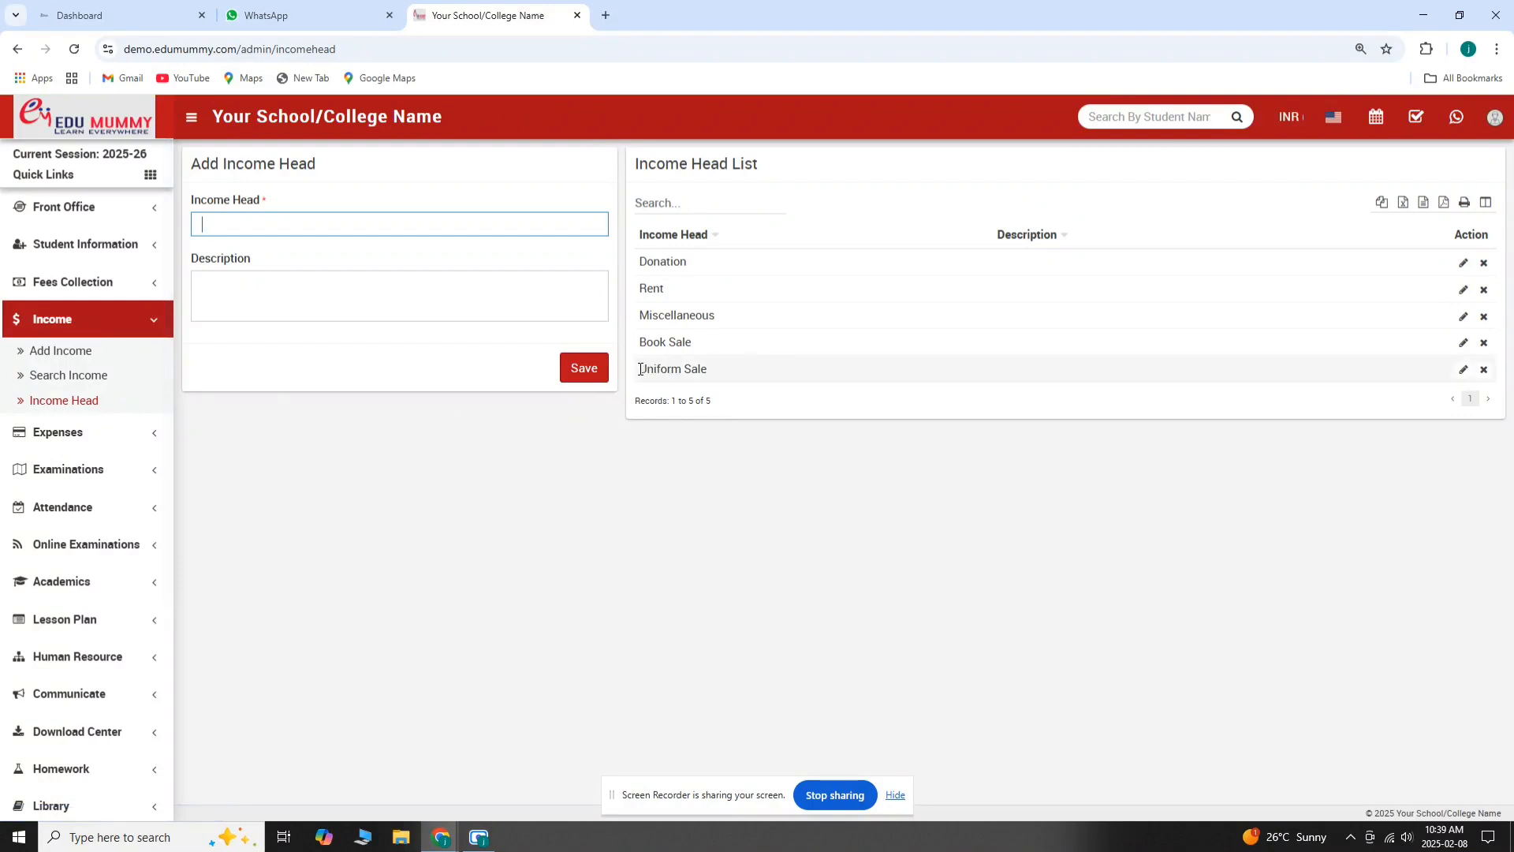
{"action": "left_click_drag", "start_coordinate": [640, 369], "coordinate": [706, 384]}
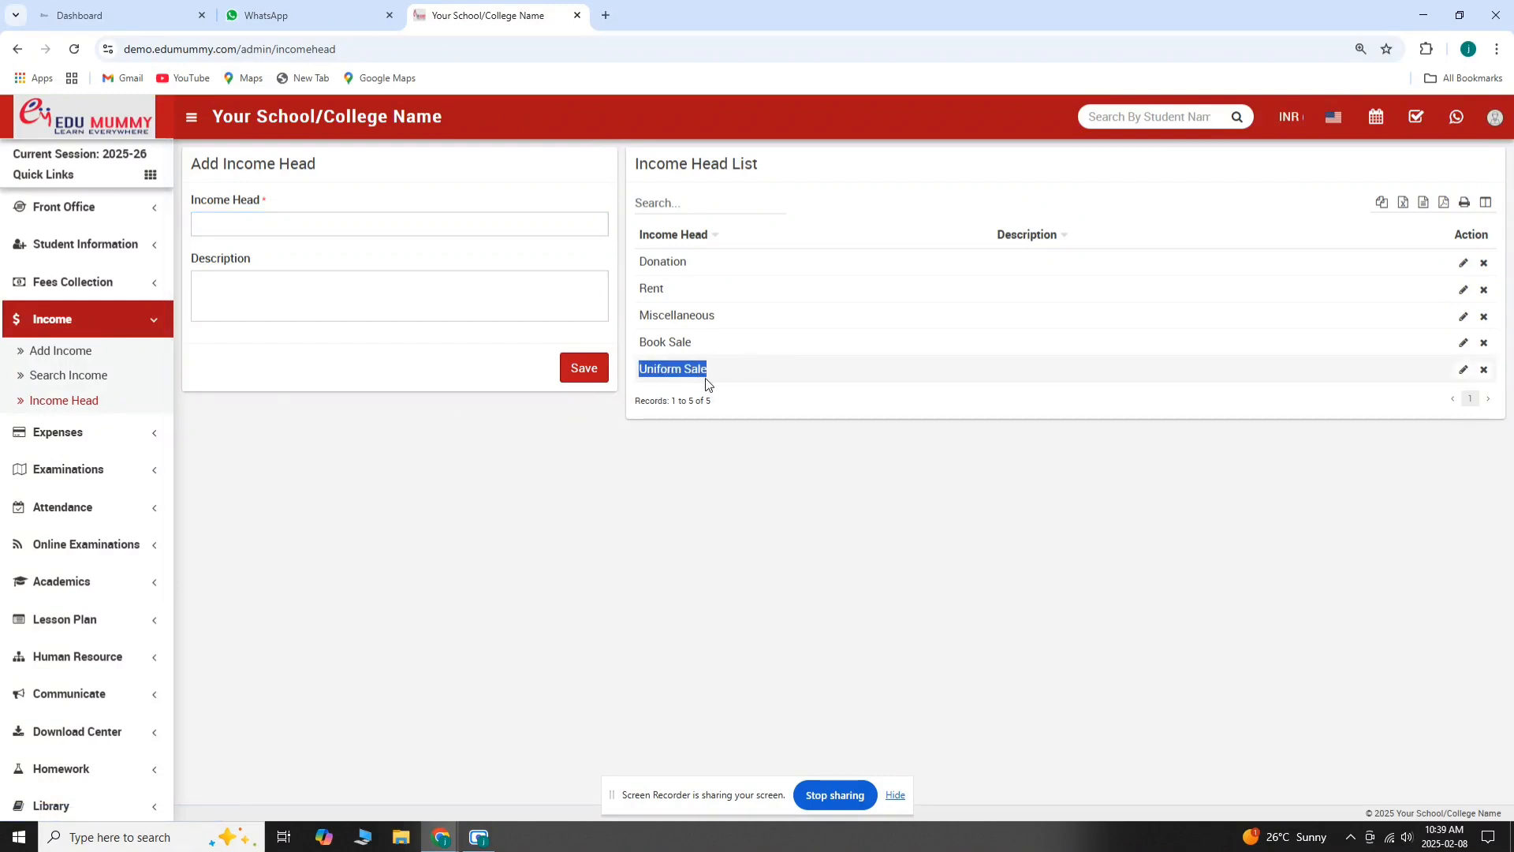
{"action": "left_click", "coordinate": [700, 447]}
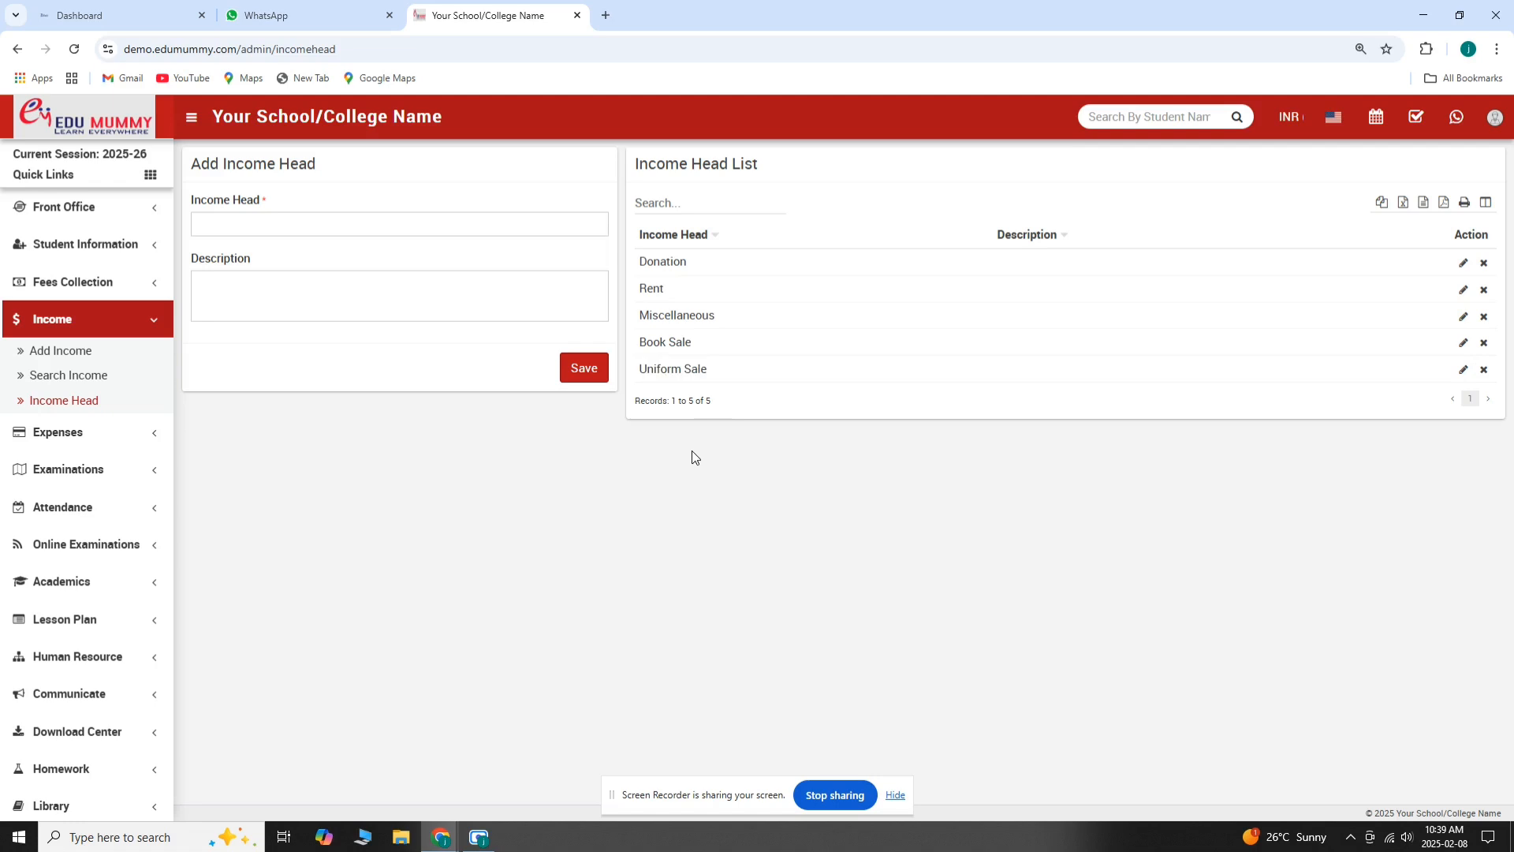
{"action": "left_click_drag", "start_coordinate": [640, 341], "coordinate": [694, 351]}
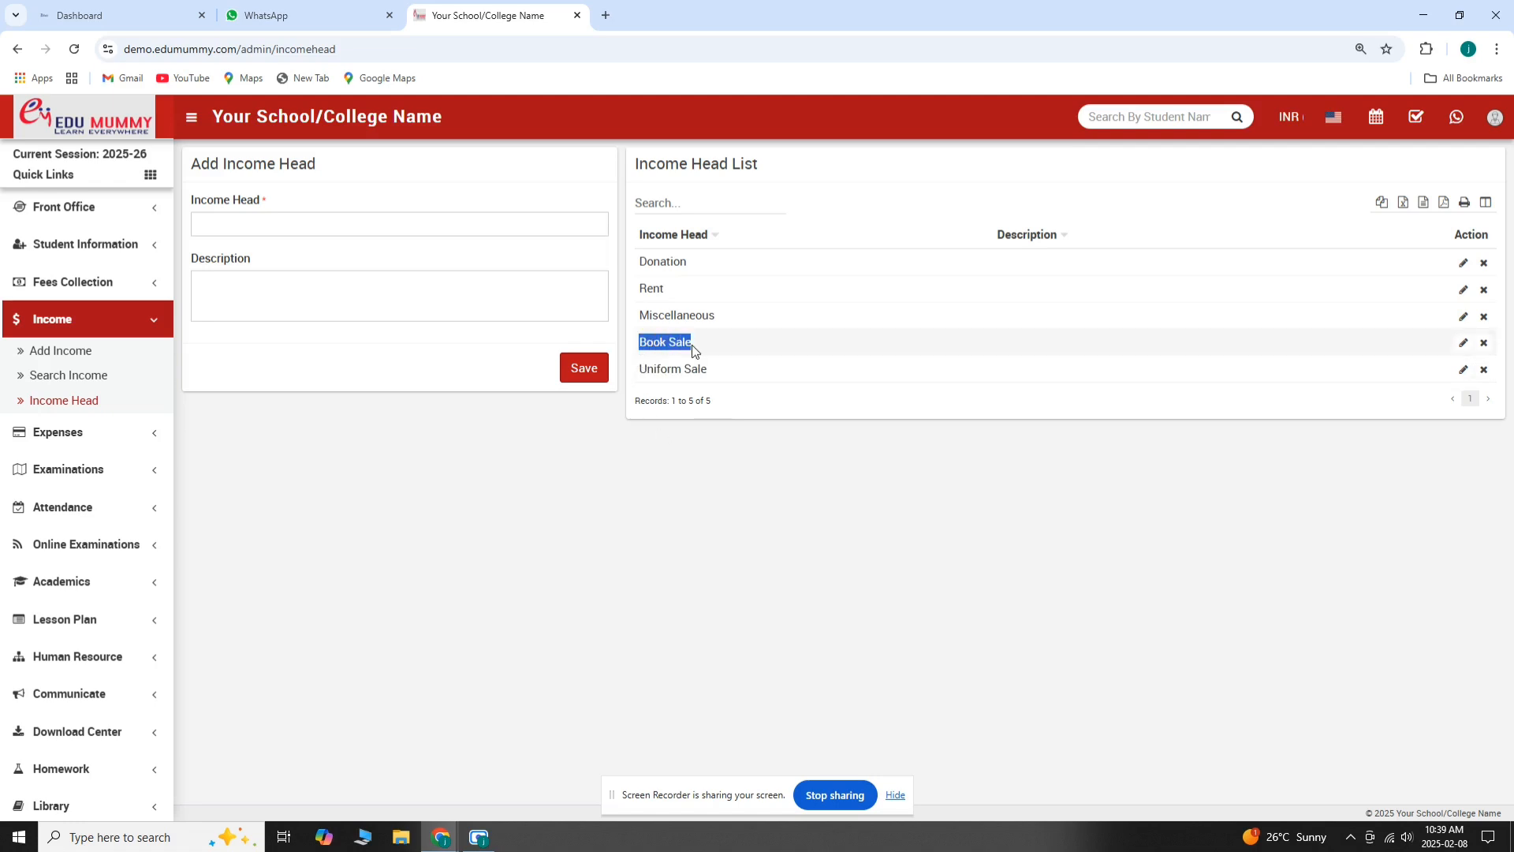
{"action": "left_click", "coordinate": [640, 456]}
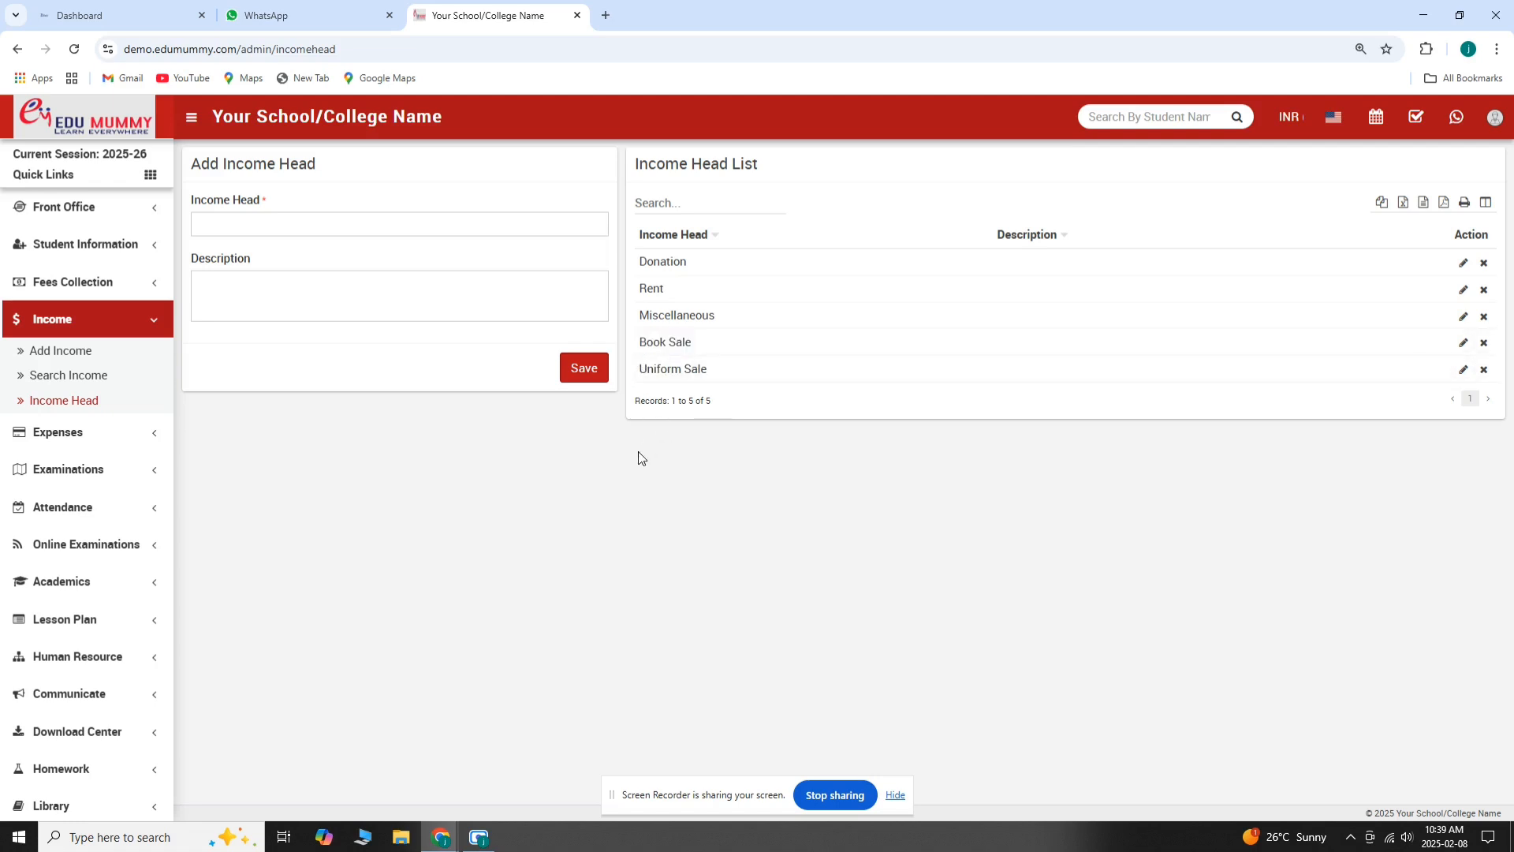
{"action": "double_click", "coordinate": [665, 316]}
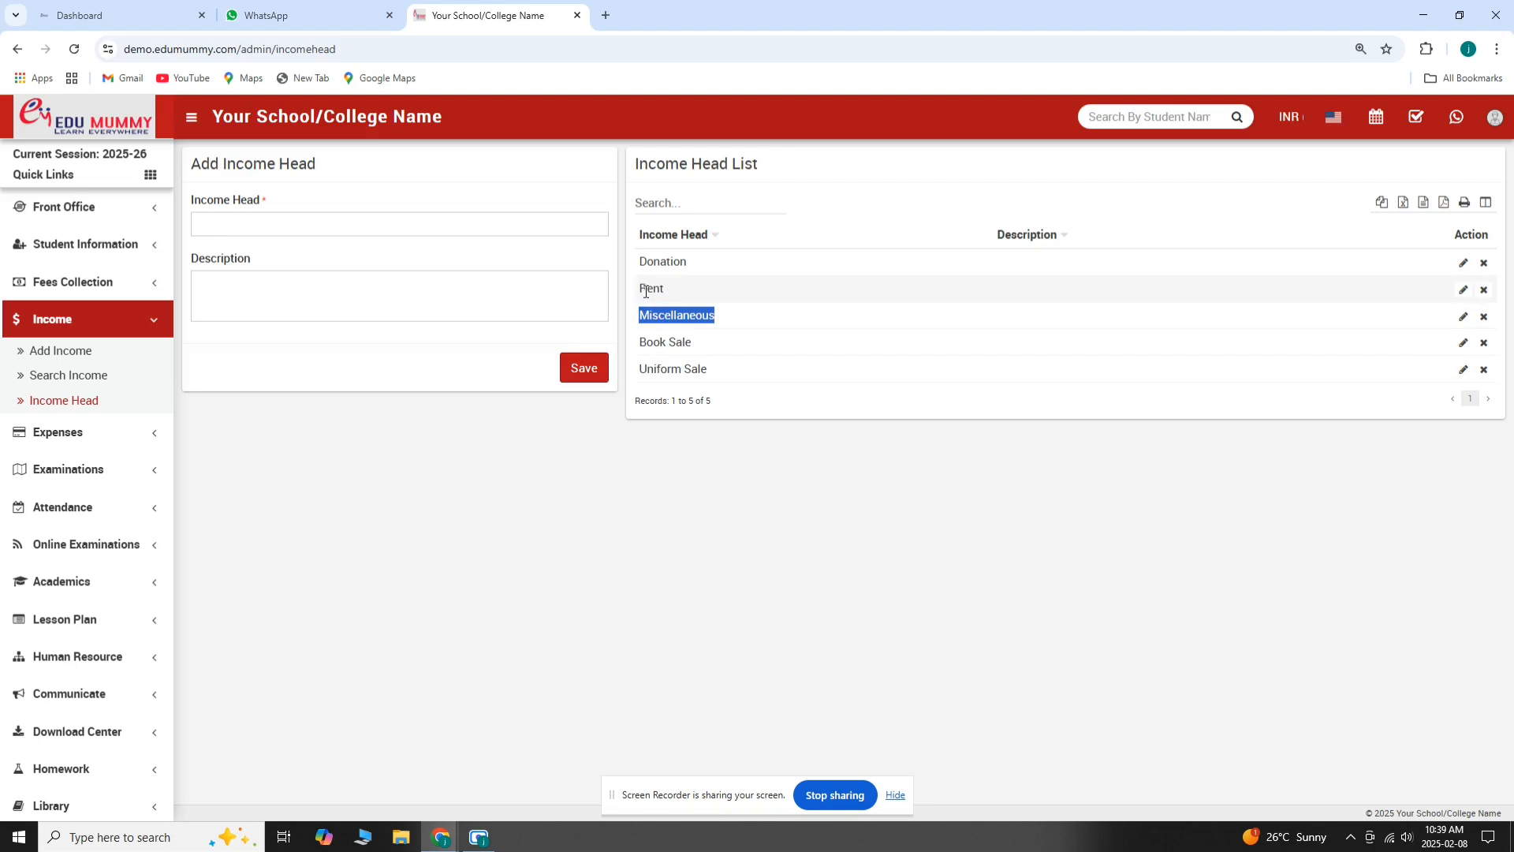
{"action": "double_click", "coordinate": [646, 289]}
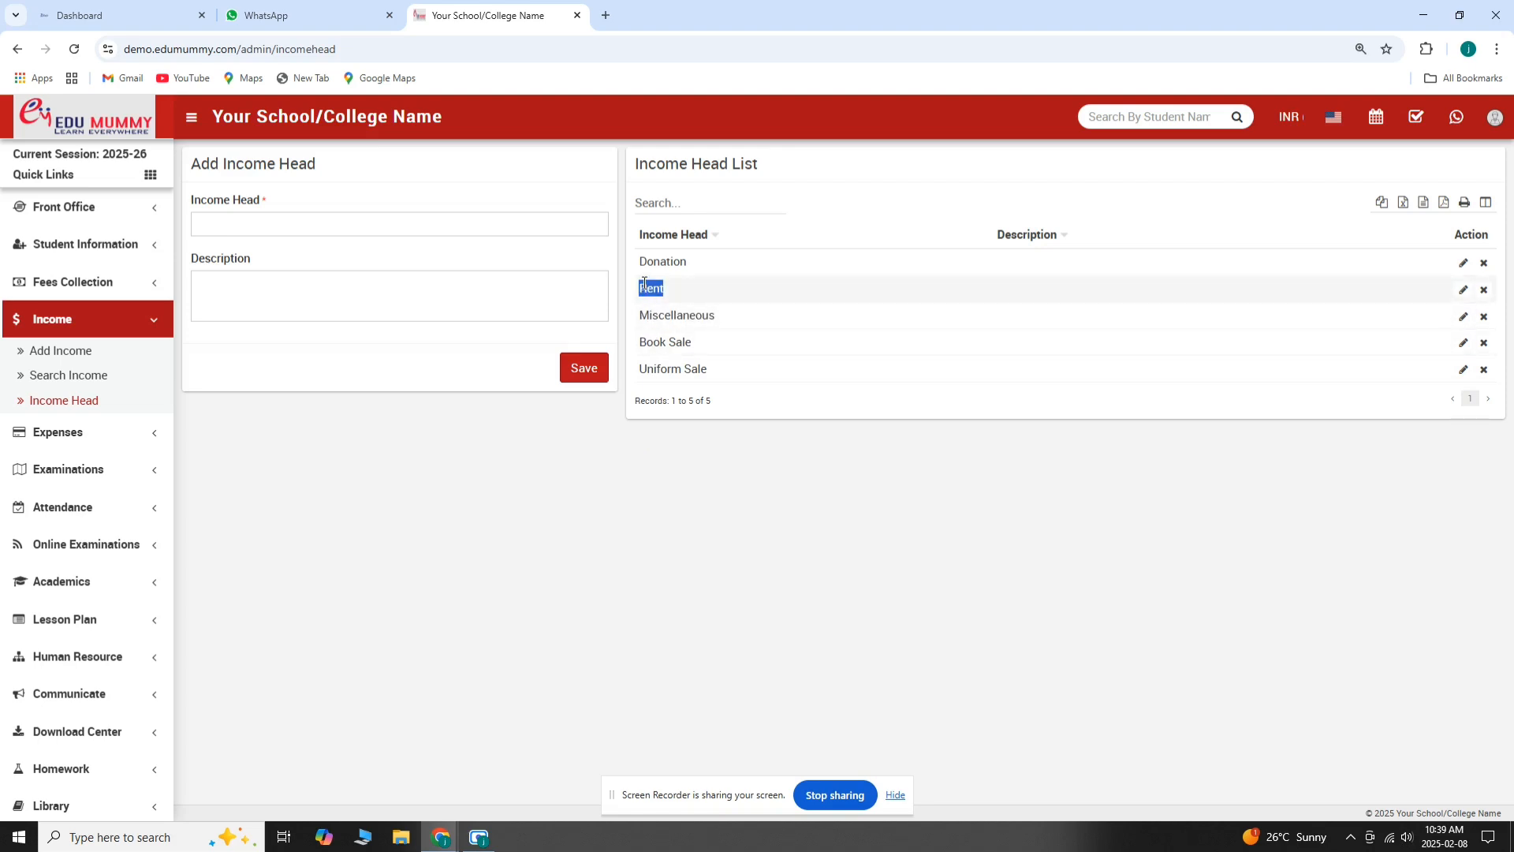
{"action": "double_click", "coordinate": [658, 263]}
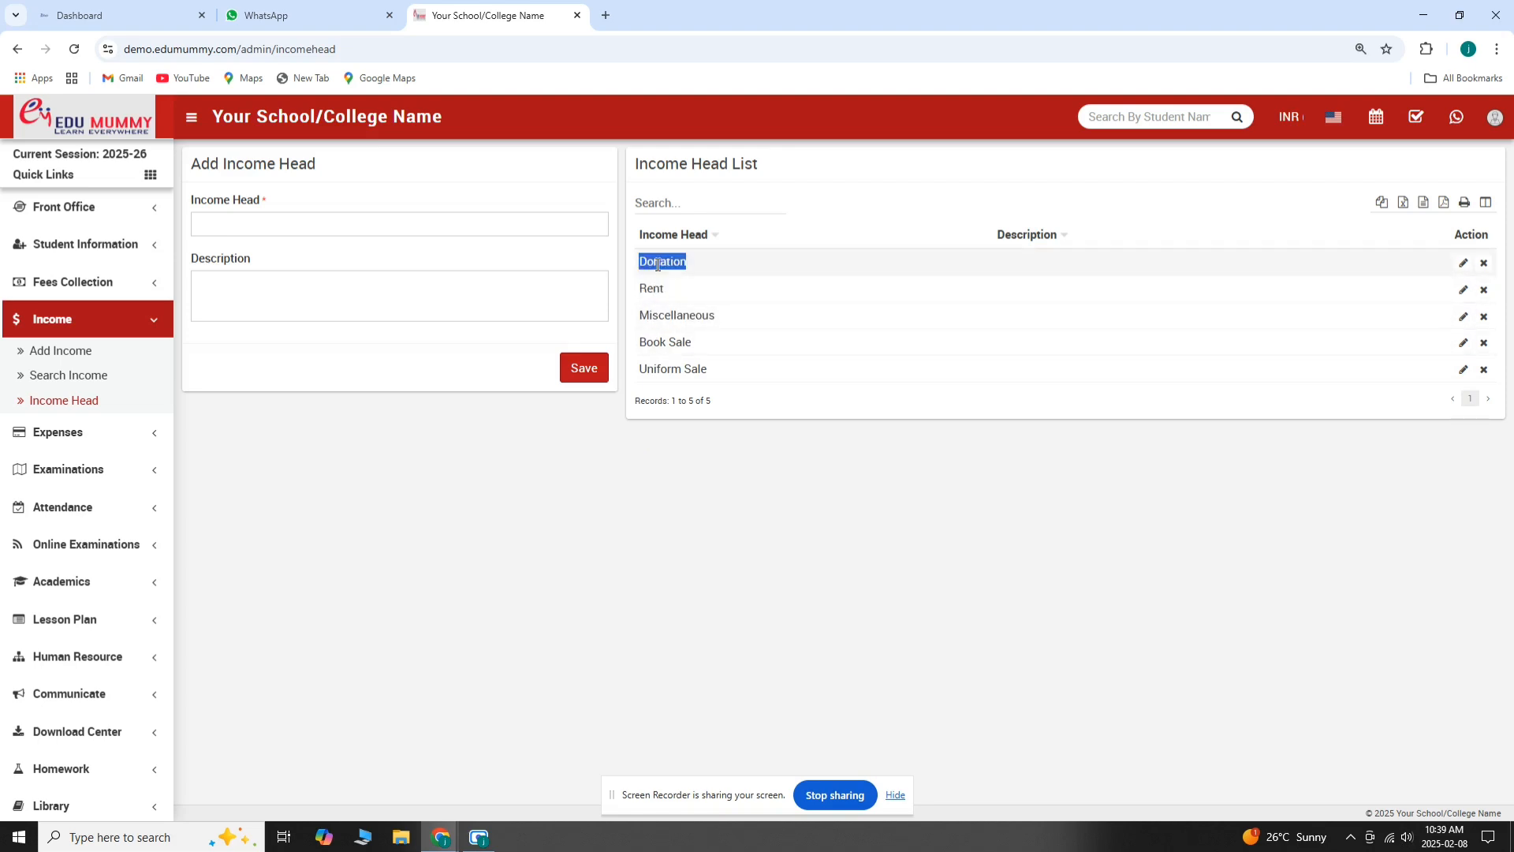
{"action": "left_click", "coordinate": [653, 456]}
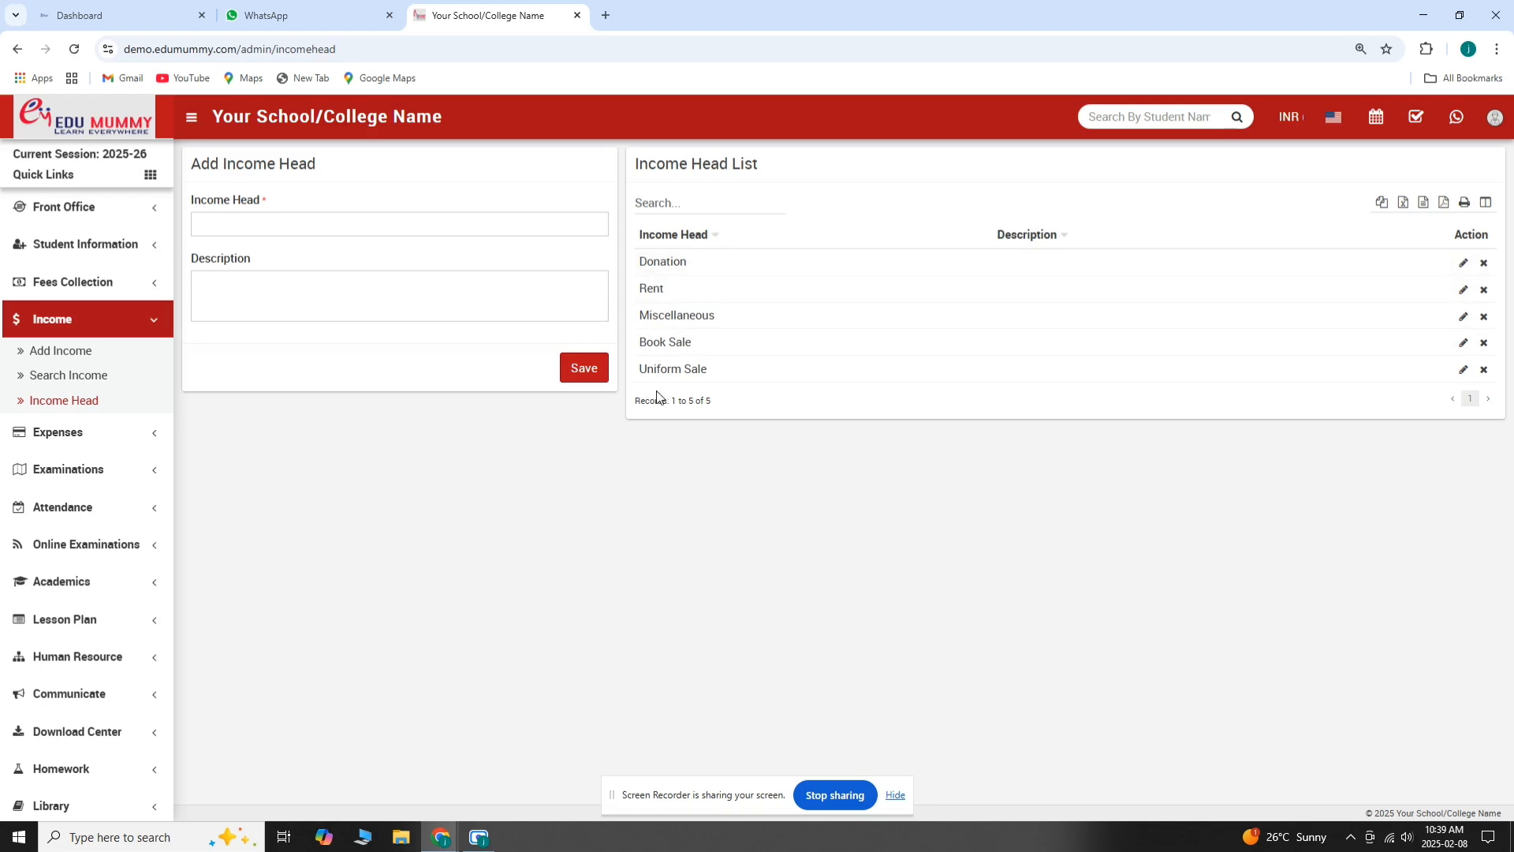
{"action": "left_click", "coordinate": [246, 215]}
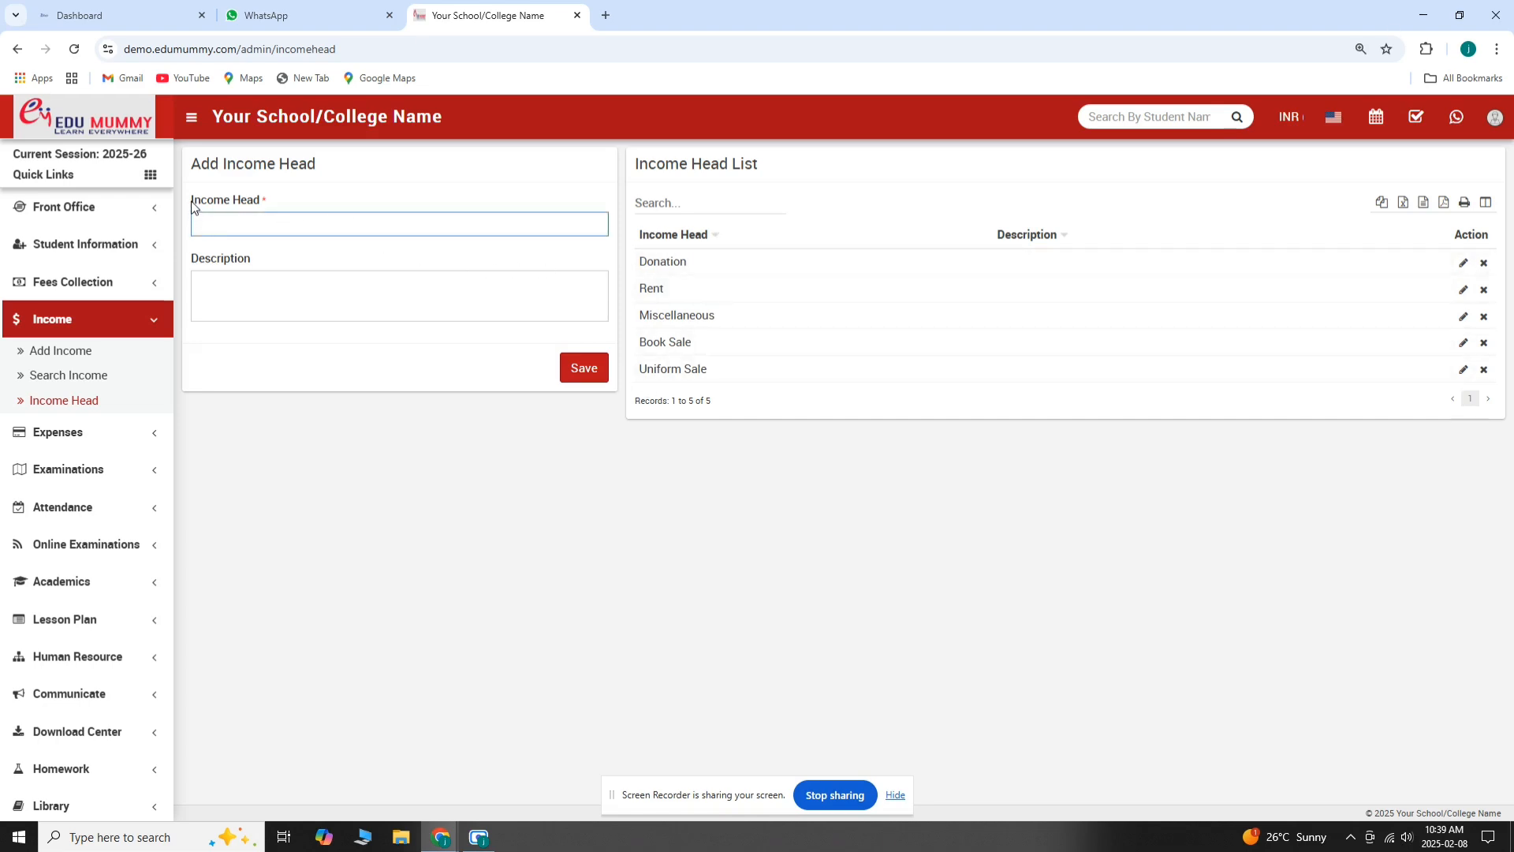
{"action": "left_click_drag", "start_coordinate": [200, 203], "coordinate": [264, 203]}
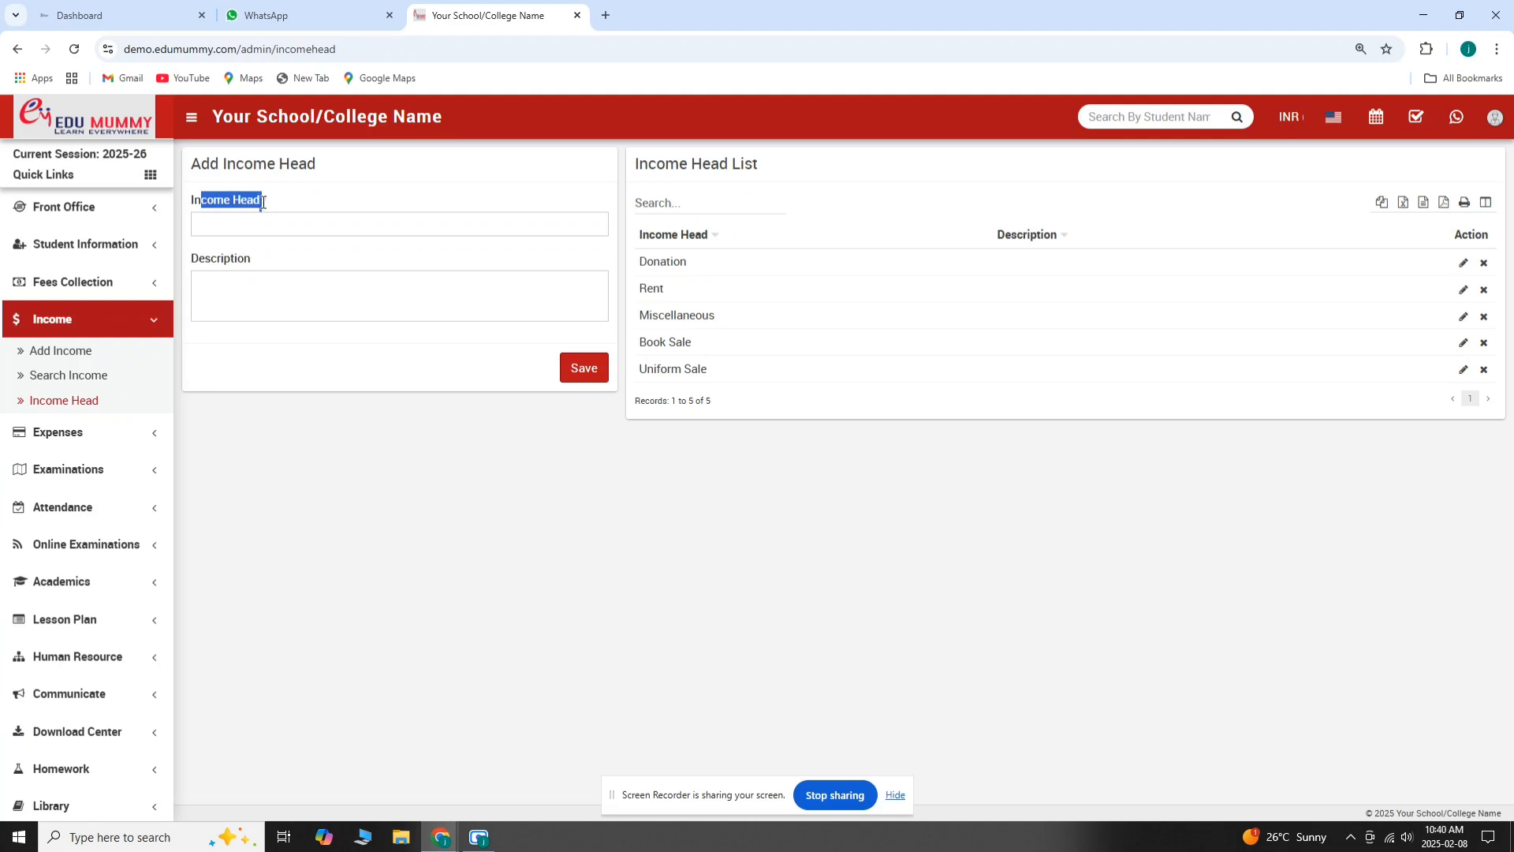
{"action": "double_click", "coordinate": [214, 263]}
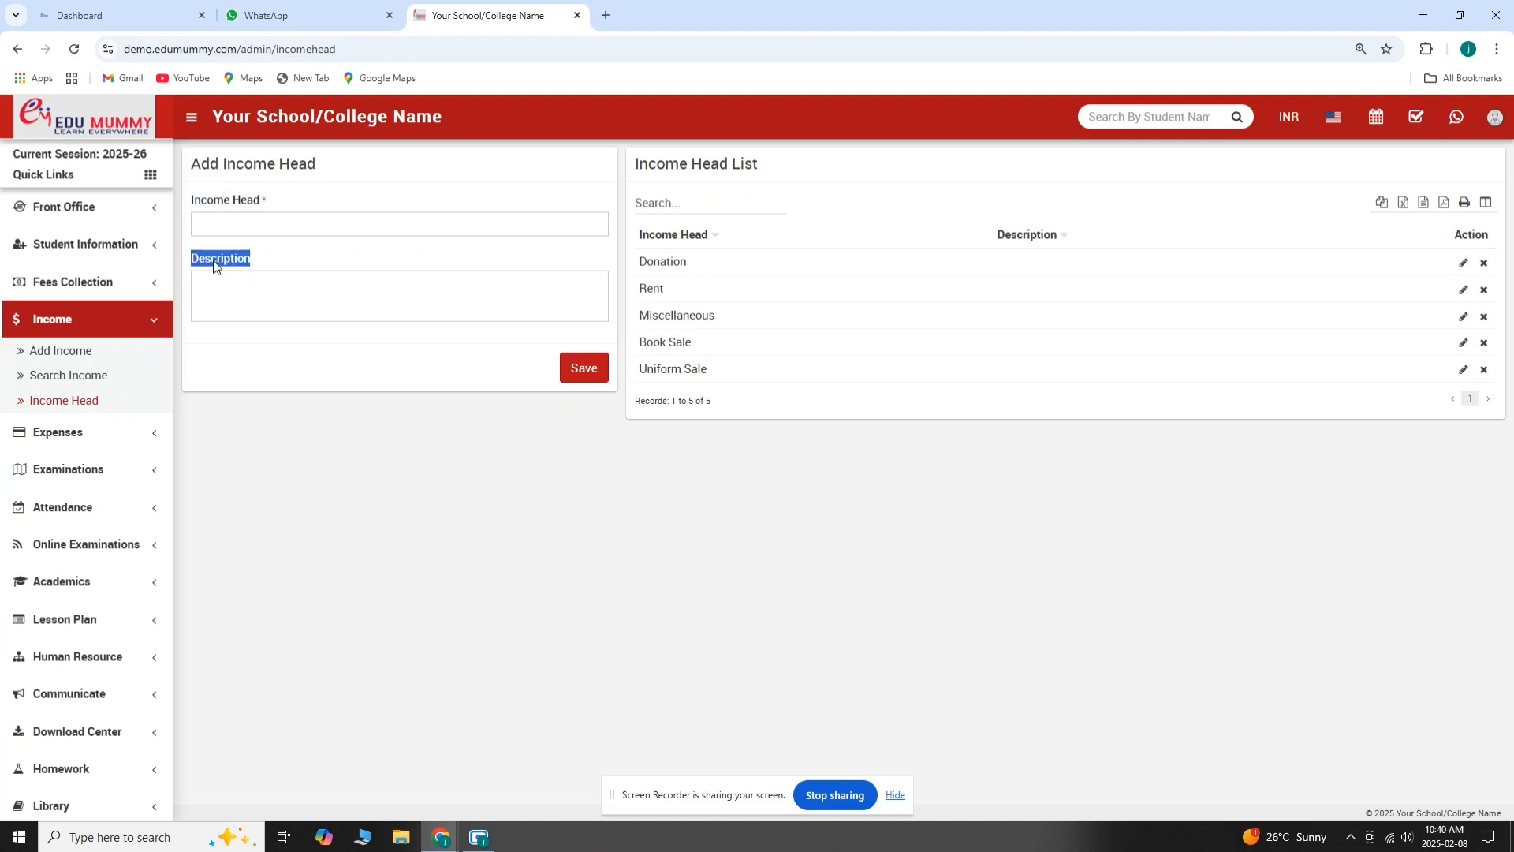
{"action": "left_click", "coordinate": [247, 286]}
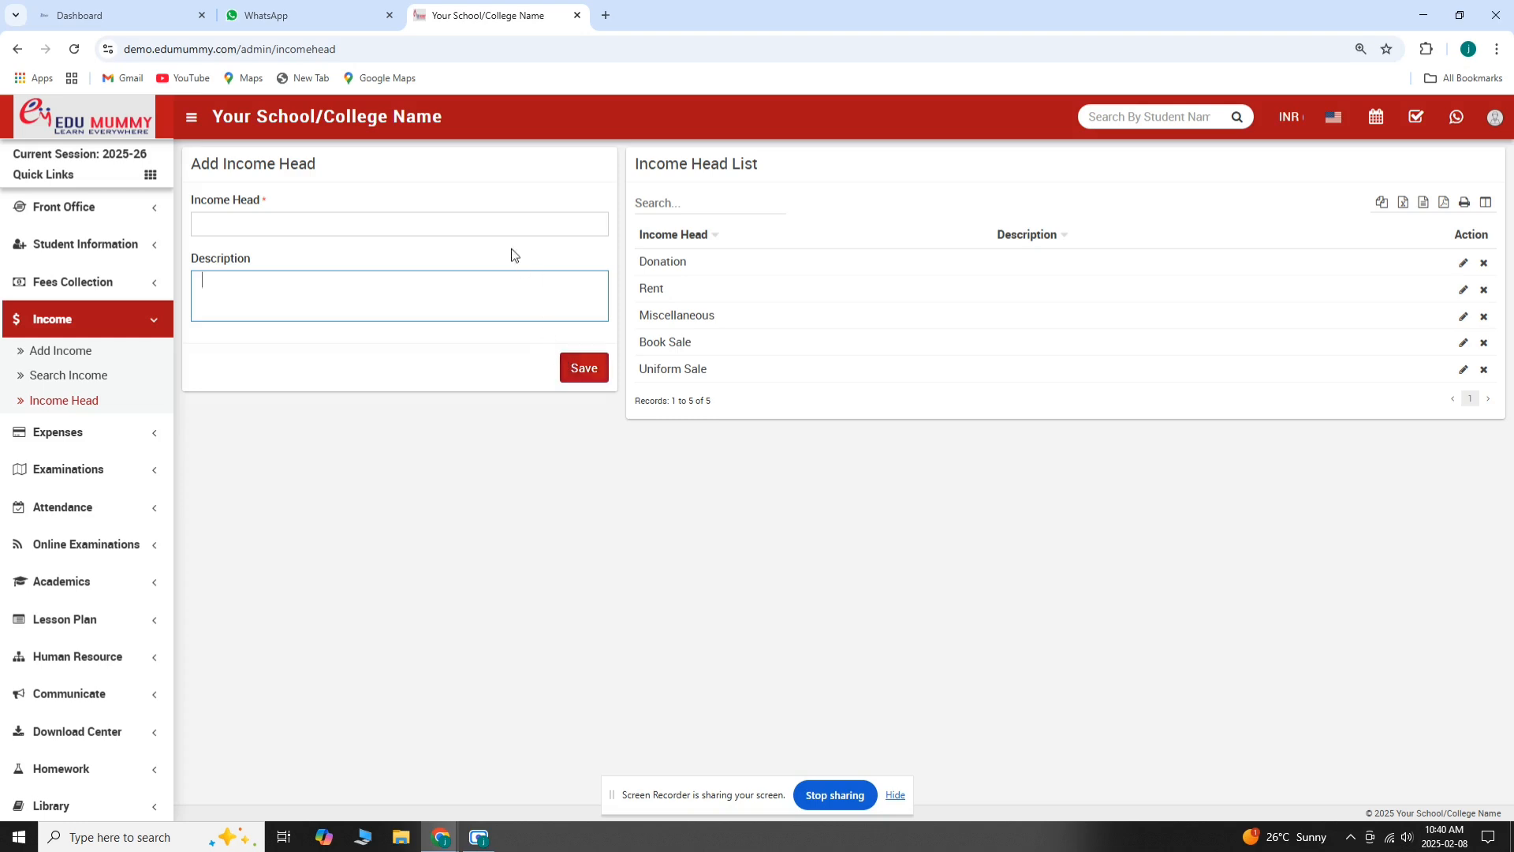
- Add and save an income head named "Old Student Donation" with the same text as its description
{"action": "left_click", "coordinate": [485, 225]}
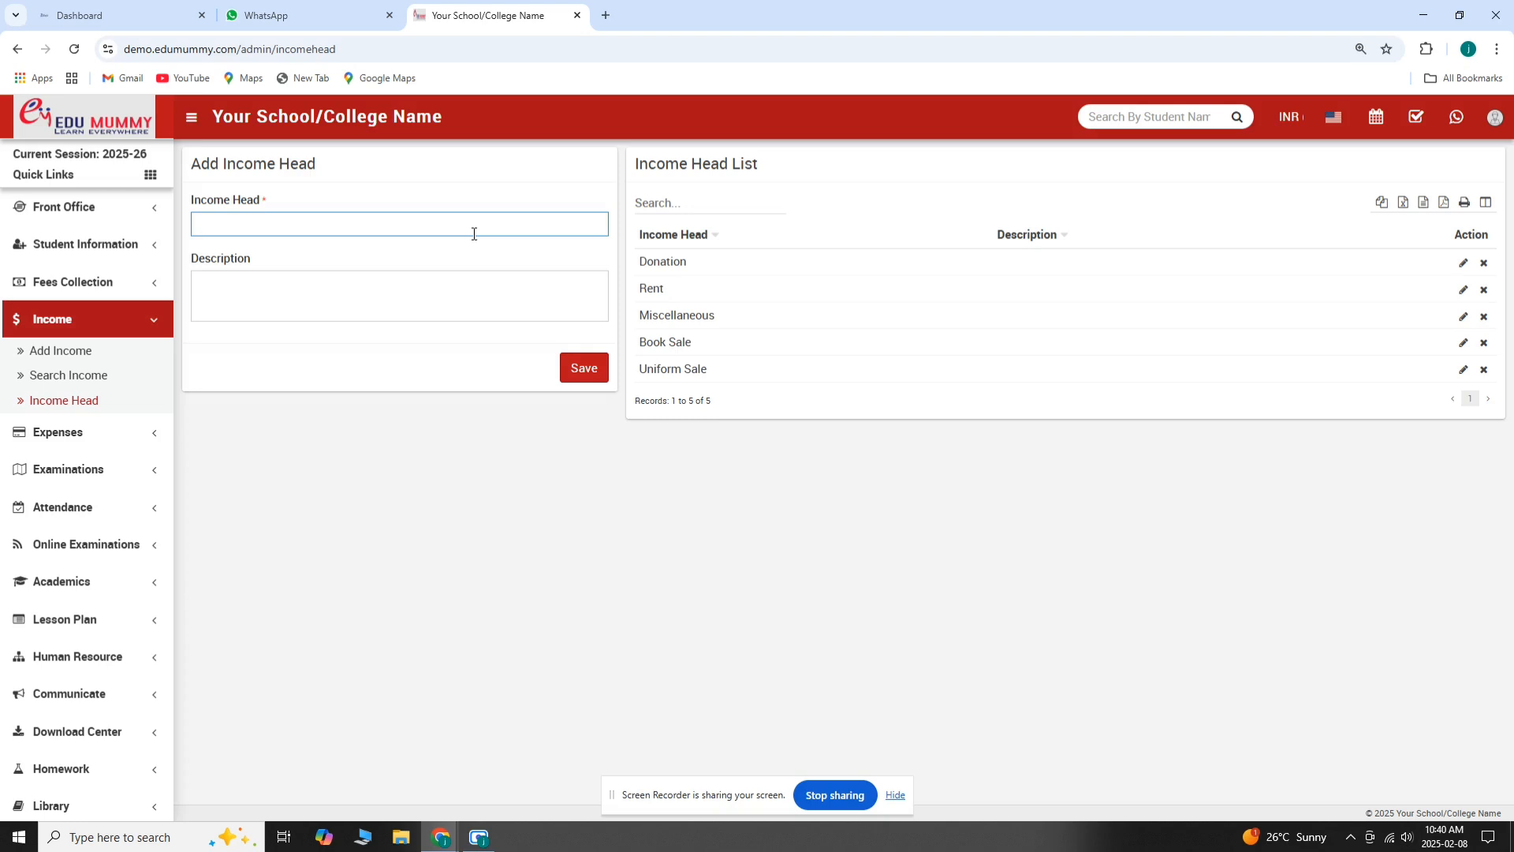
{"action": "type", "text": "Old Student Donation"}
{"action": "key", "text": "ctrl+a"}
{"action": "key", "text": "ctrl+c"}
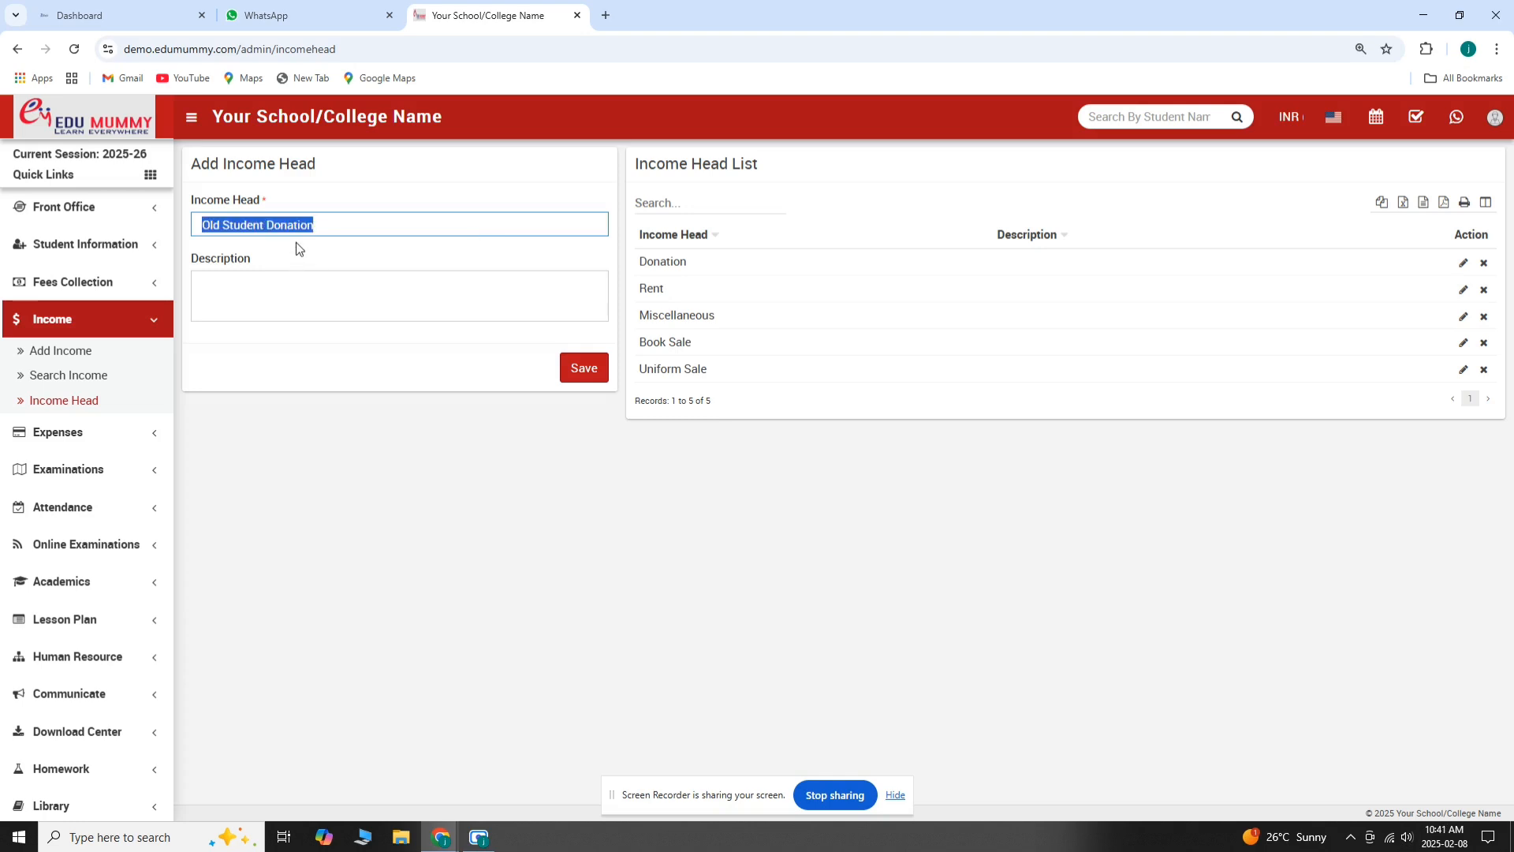
{"action": "left_click", "coordinate": [291, 284]}
{"action": "key", "text": "ctrl+v"}
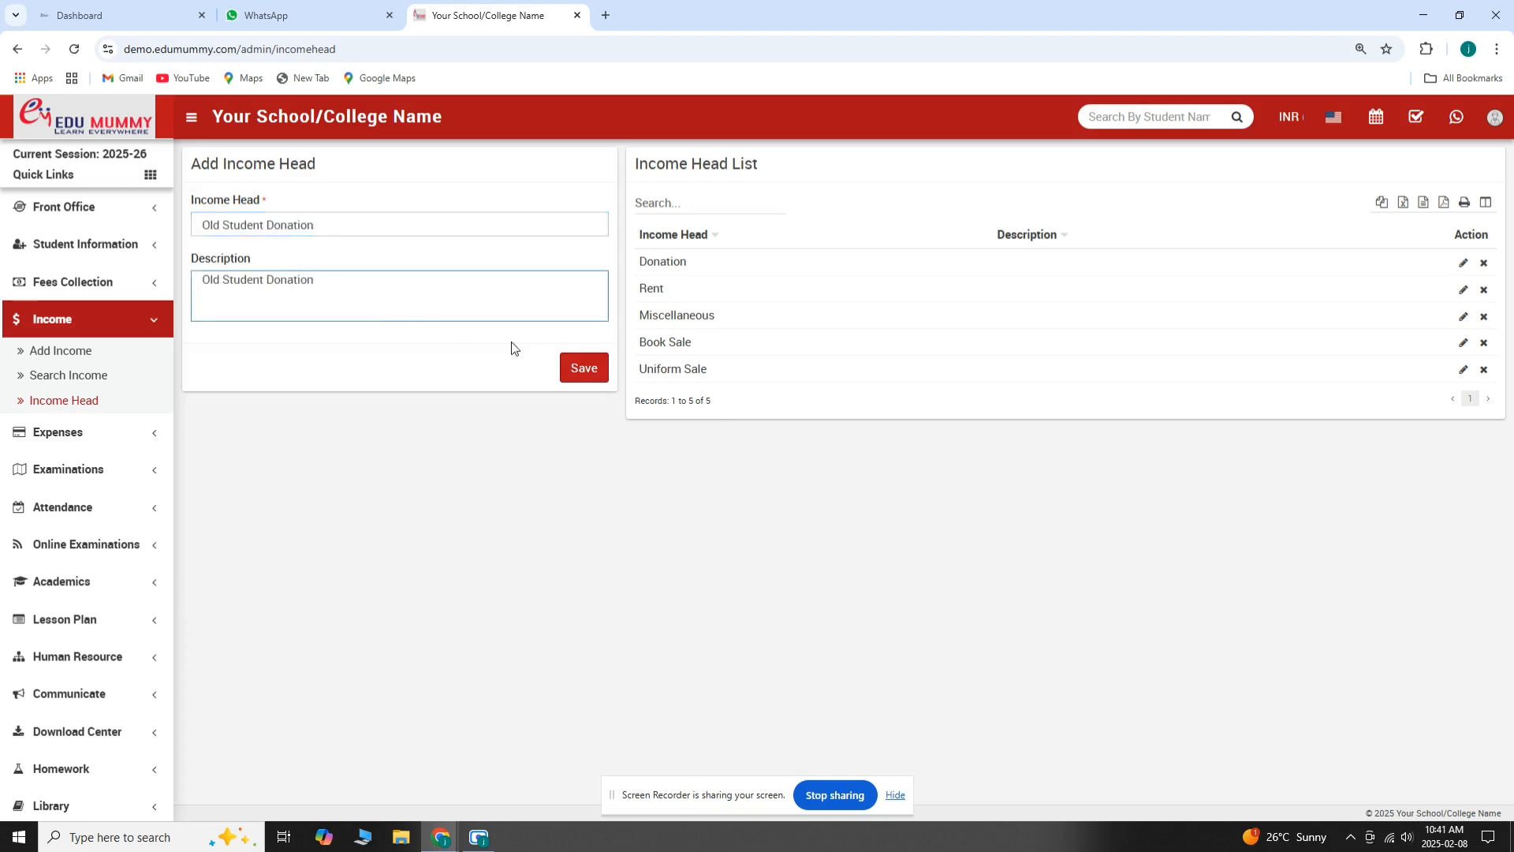
{"action": "left_click", "coordinate": [601, 369]}
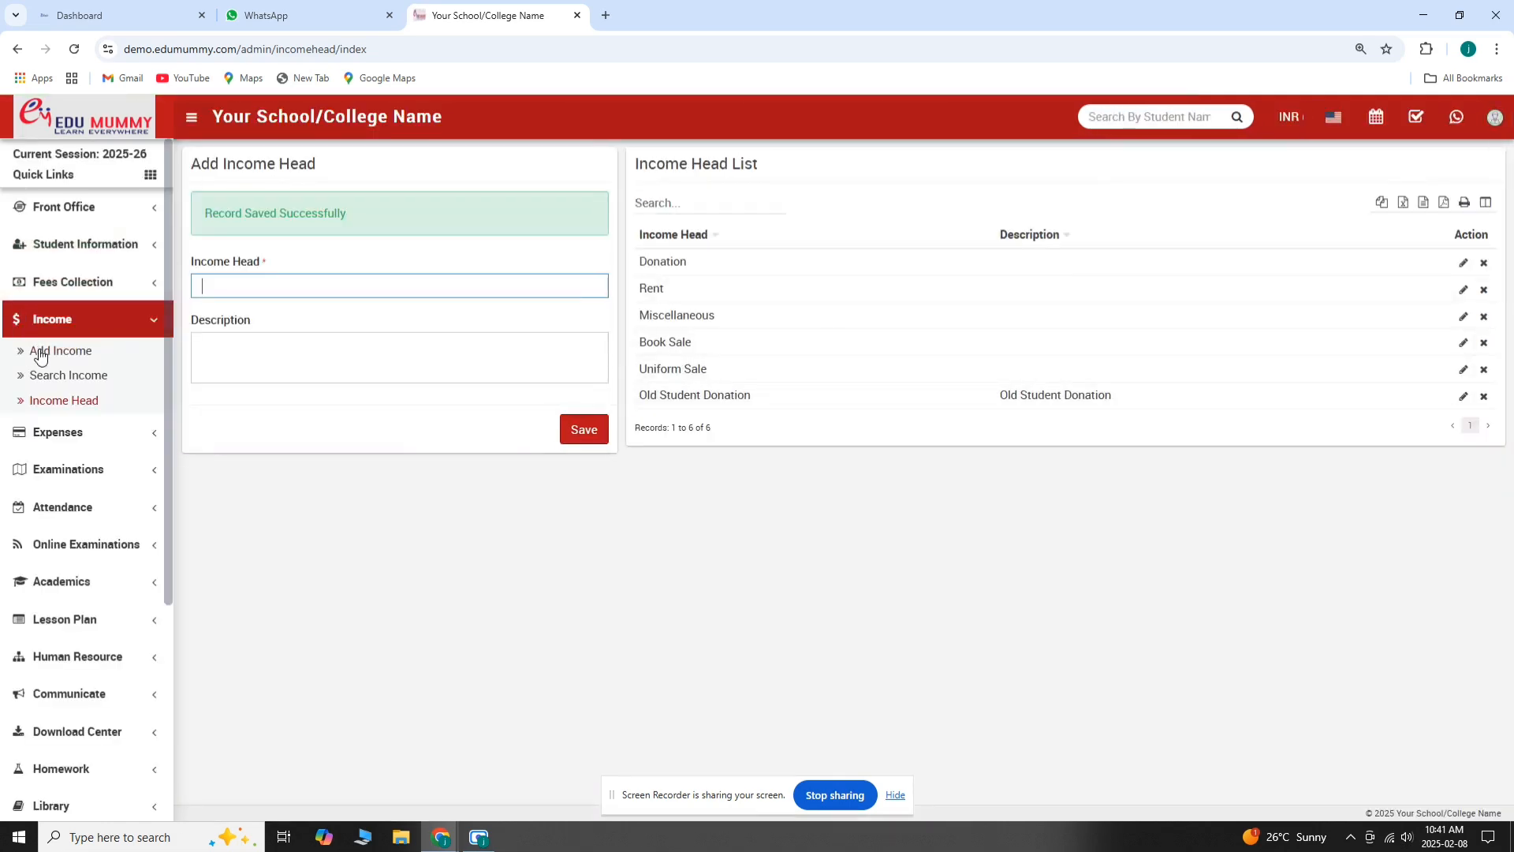
- Start a new income entry under the Old Student Donation head and name it with the donor's name followed by "Donation"
{"action": "left_click", "coordinate": [72, 358]}
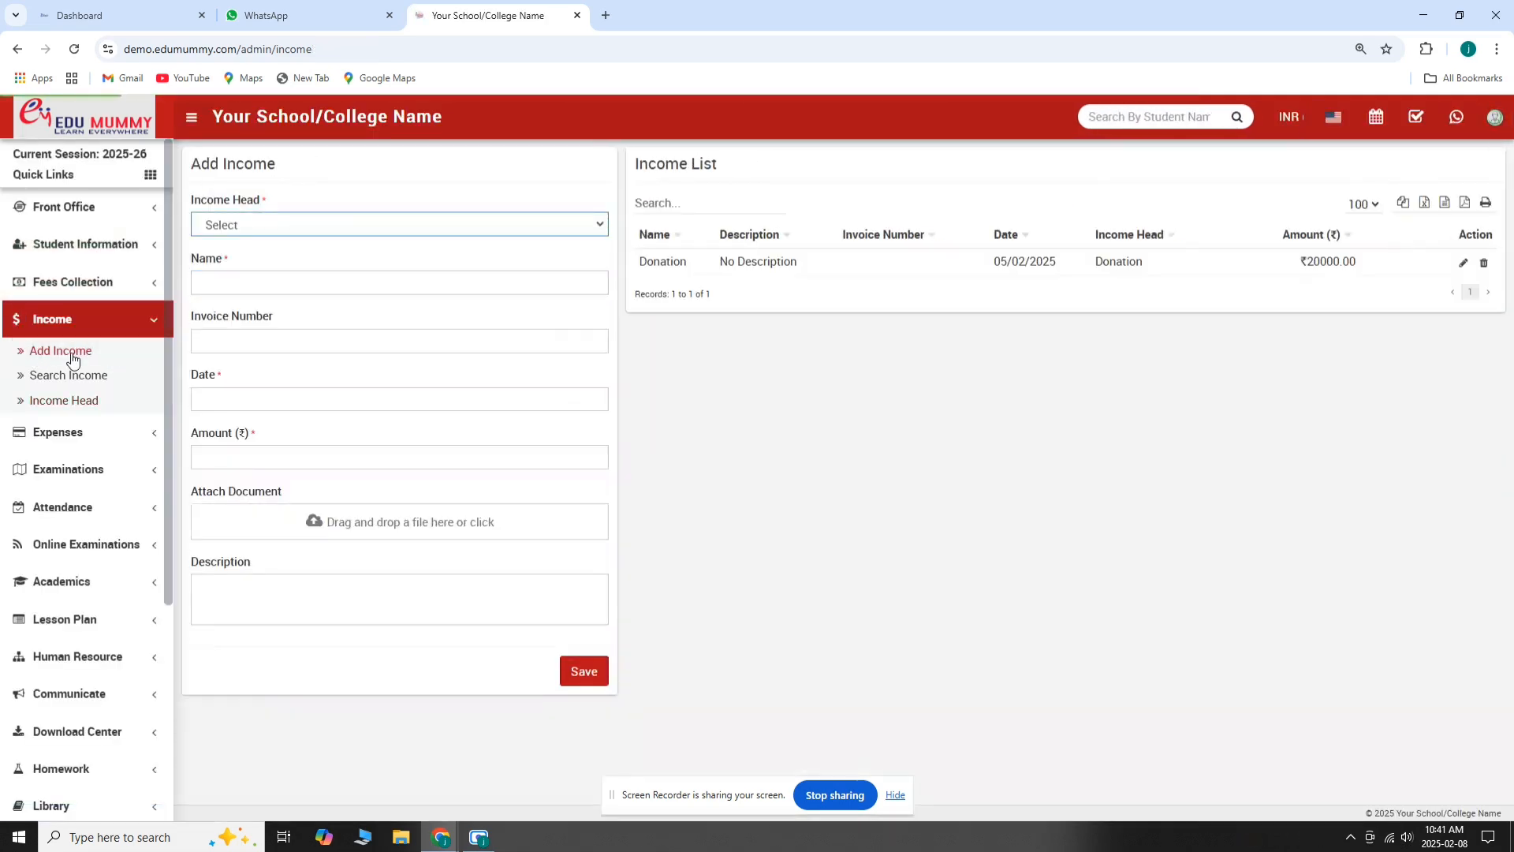
{"action": "left_click", "coordinate": [275, 226]}
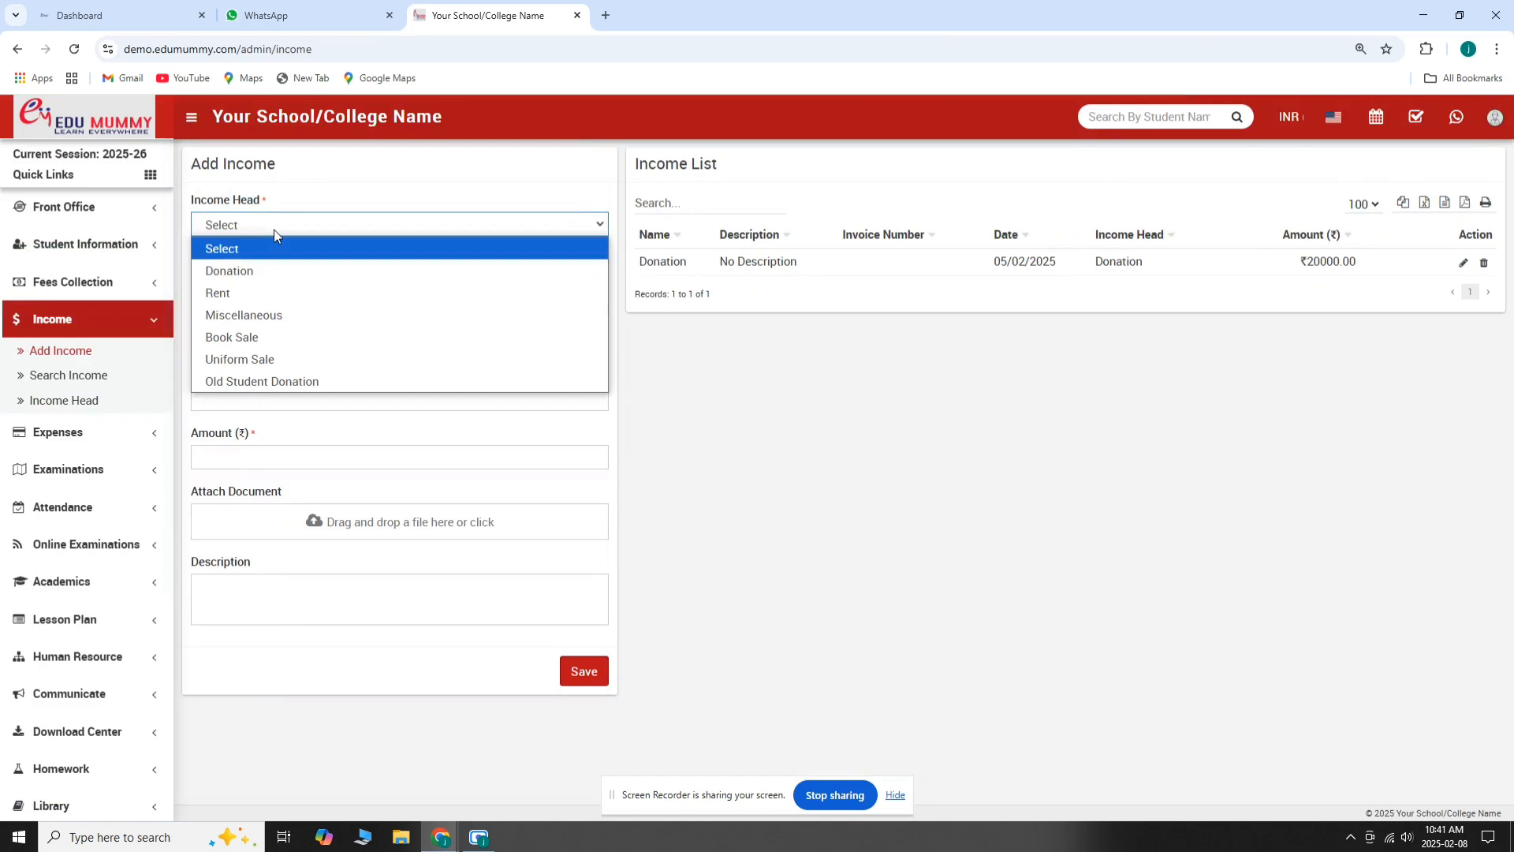
{"action": "left_click", "coordinate": [260, 381]}
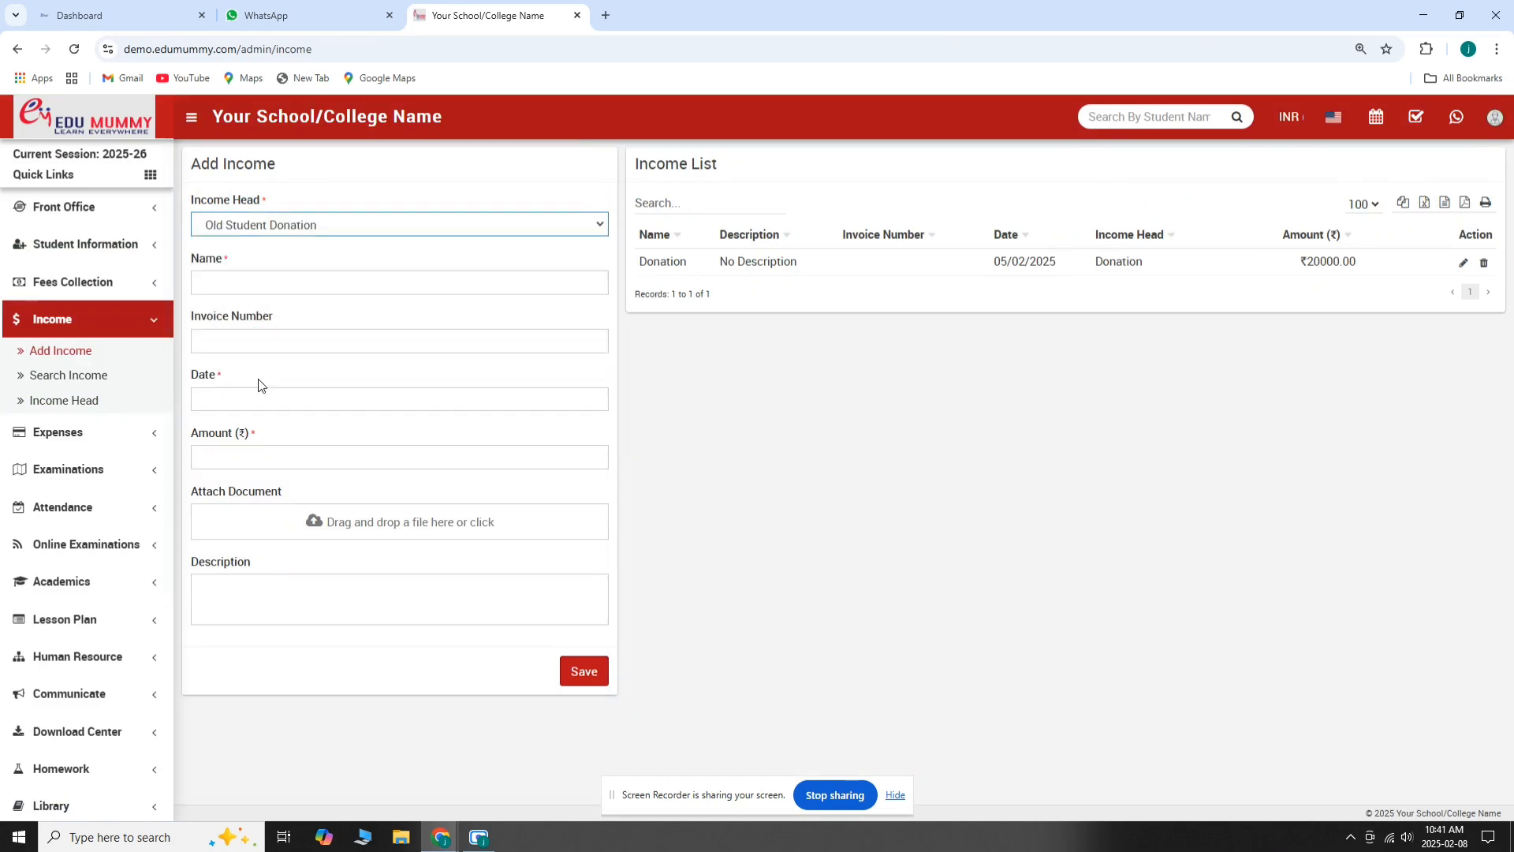
{"action": "left_click", "coordinate": [284, 291]}
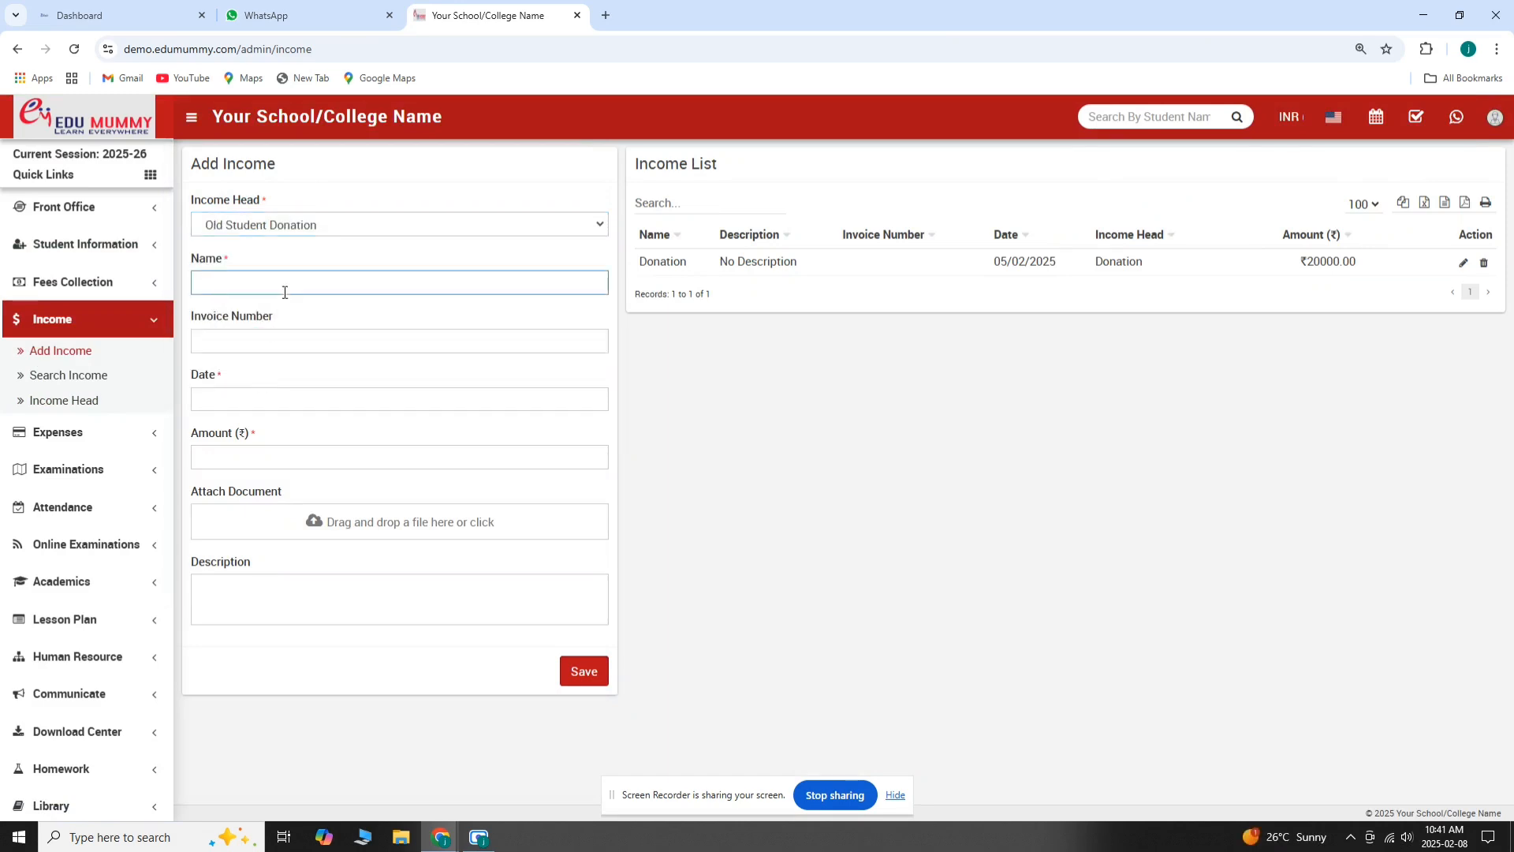
{"action": "type", "text": "Narasappa Donation"}
{"action": "key", "text": "Tab"}
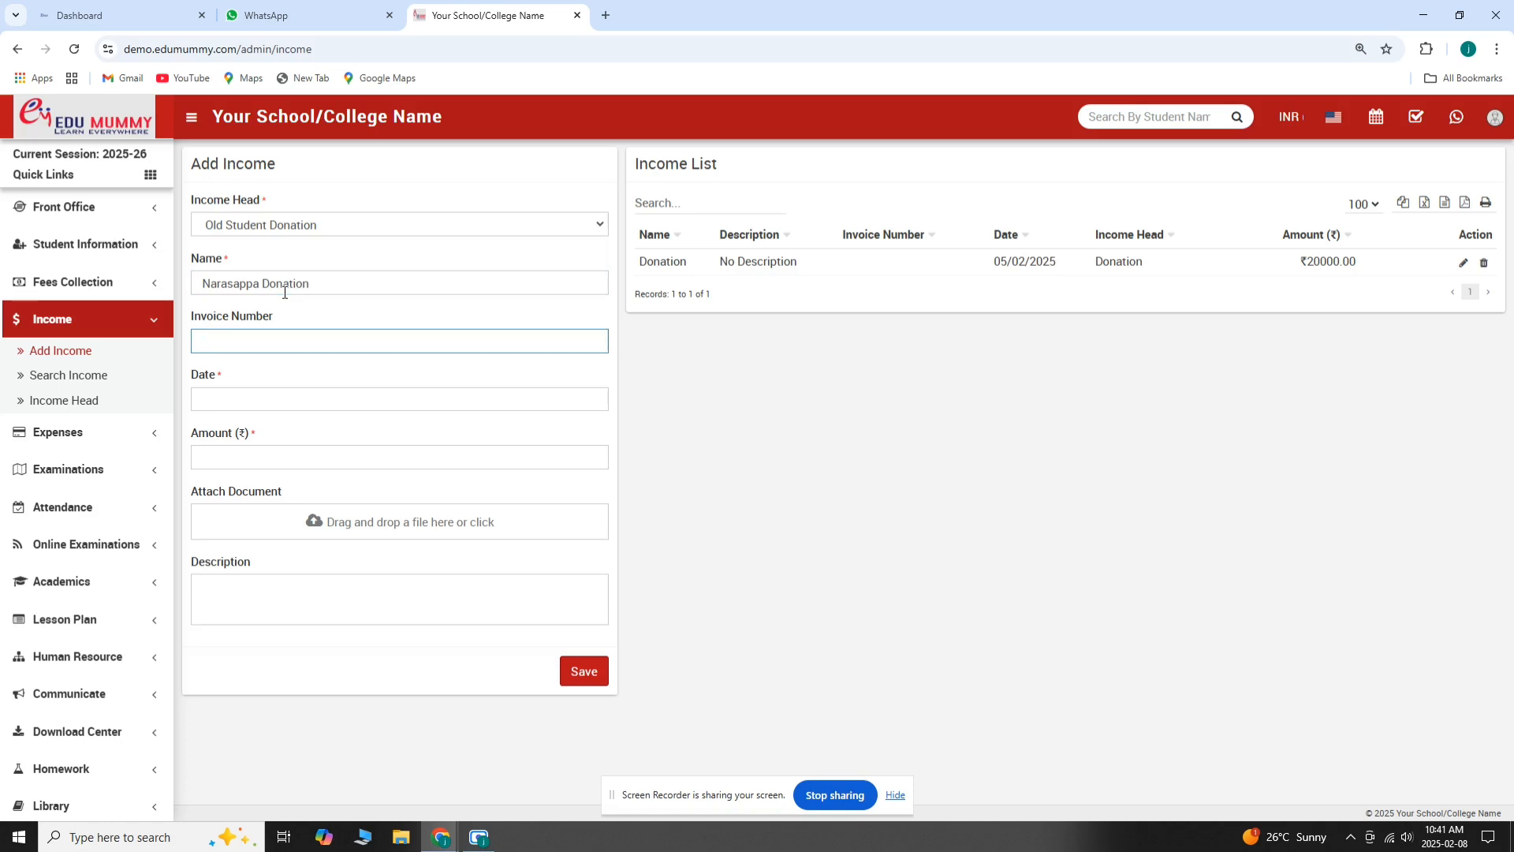
- Enter the income entry's invoice number and set its date to 08/02/2025 and its amount to 10000
{"action": "type", "text": "12435"}
{"action": "key", "text": "Tab"}
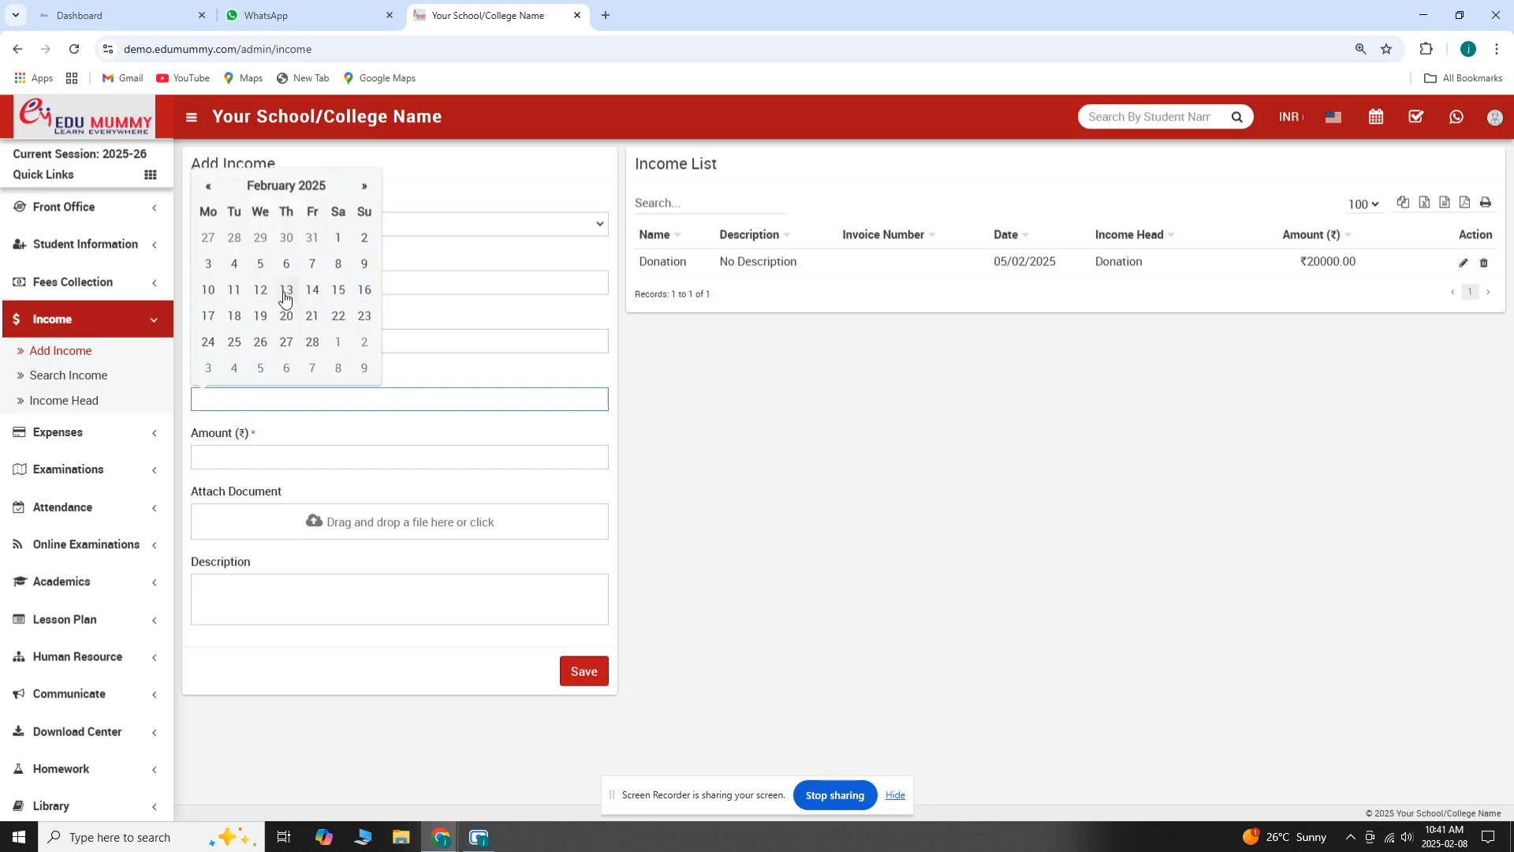
{"action": "key", "text": "Tab"}
{"action": "left_click", "coordinate": [298, 395]}
{"action": "left_click", "coordinate": [339, 263]}
{"action": "left_click", "coordinate": [238, 455]}
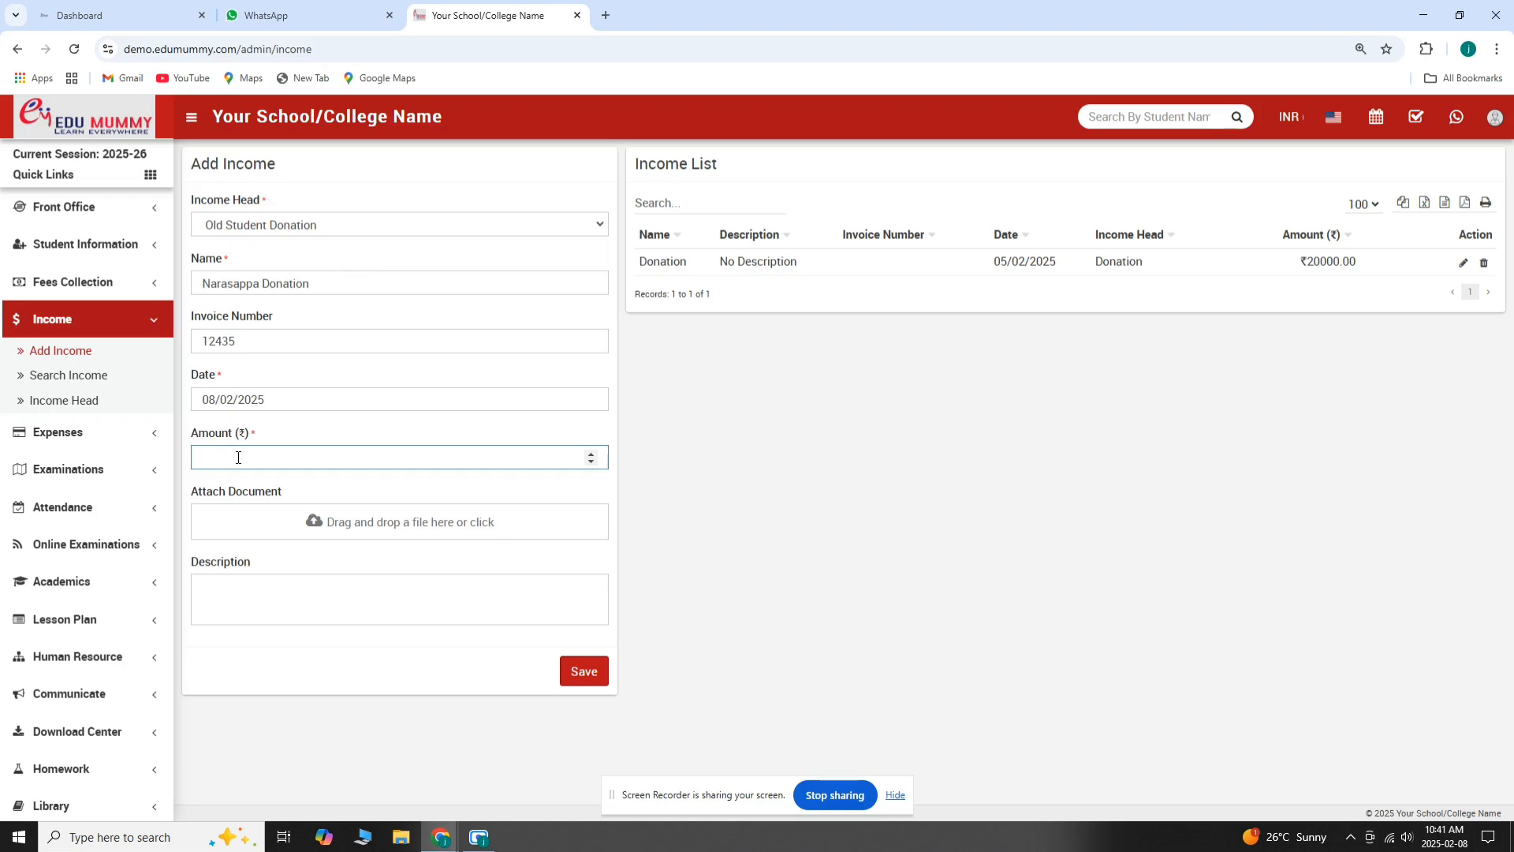
{"action": "type", "text": "10000"}
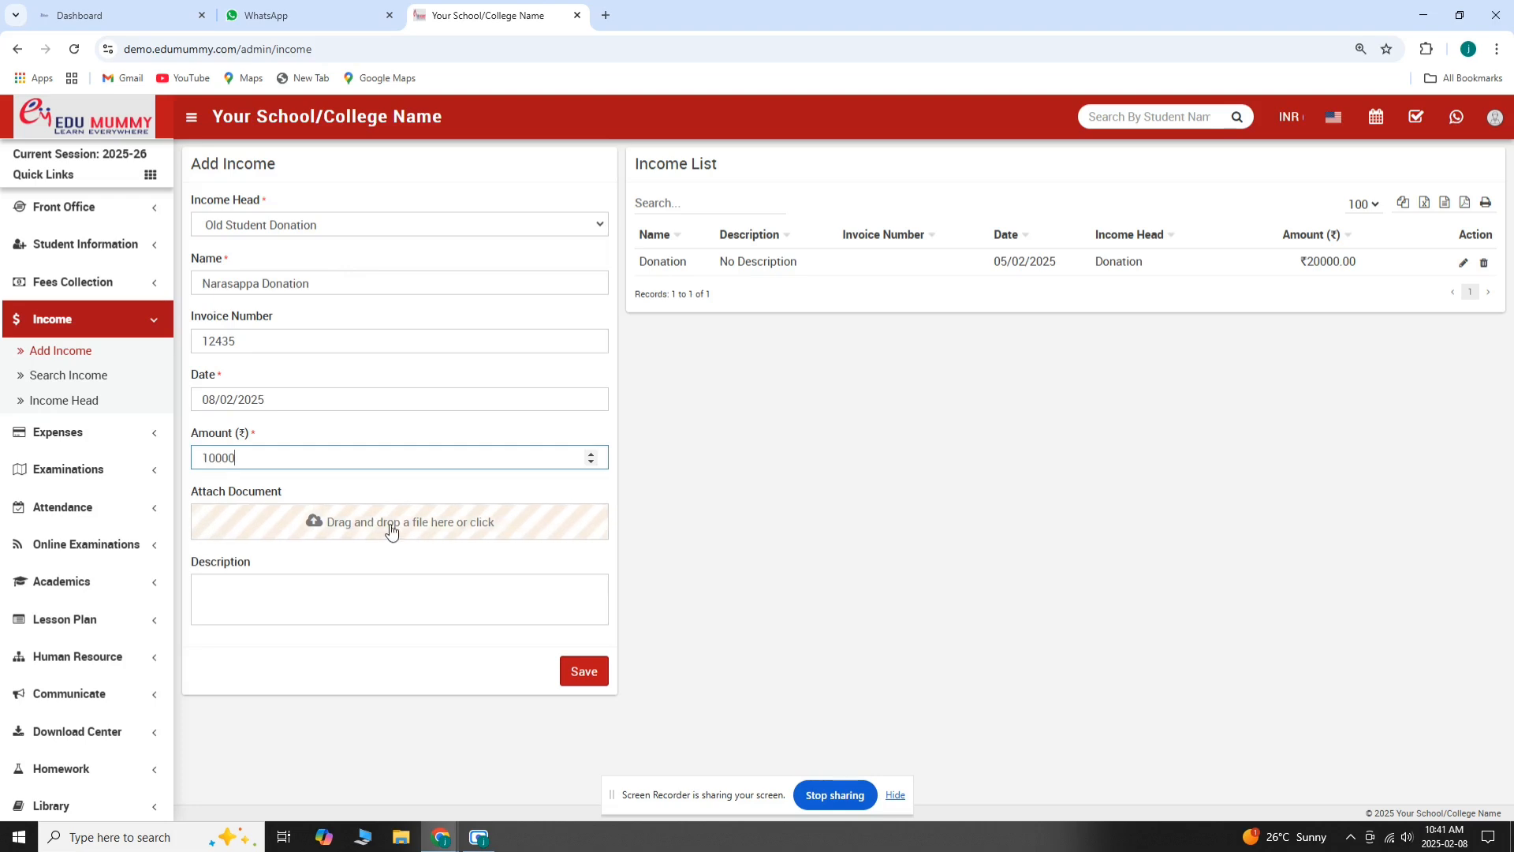
- Attach the "Edumummy Fees Management" image from Downloads, add the description "Any Description" and save the income entry
{"action": "left_click", "coordinate": [352, 530]}
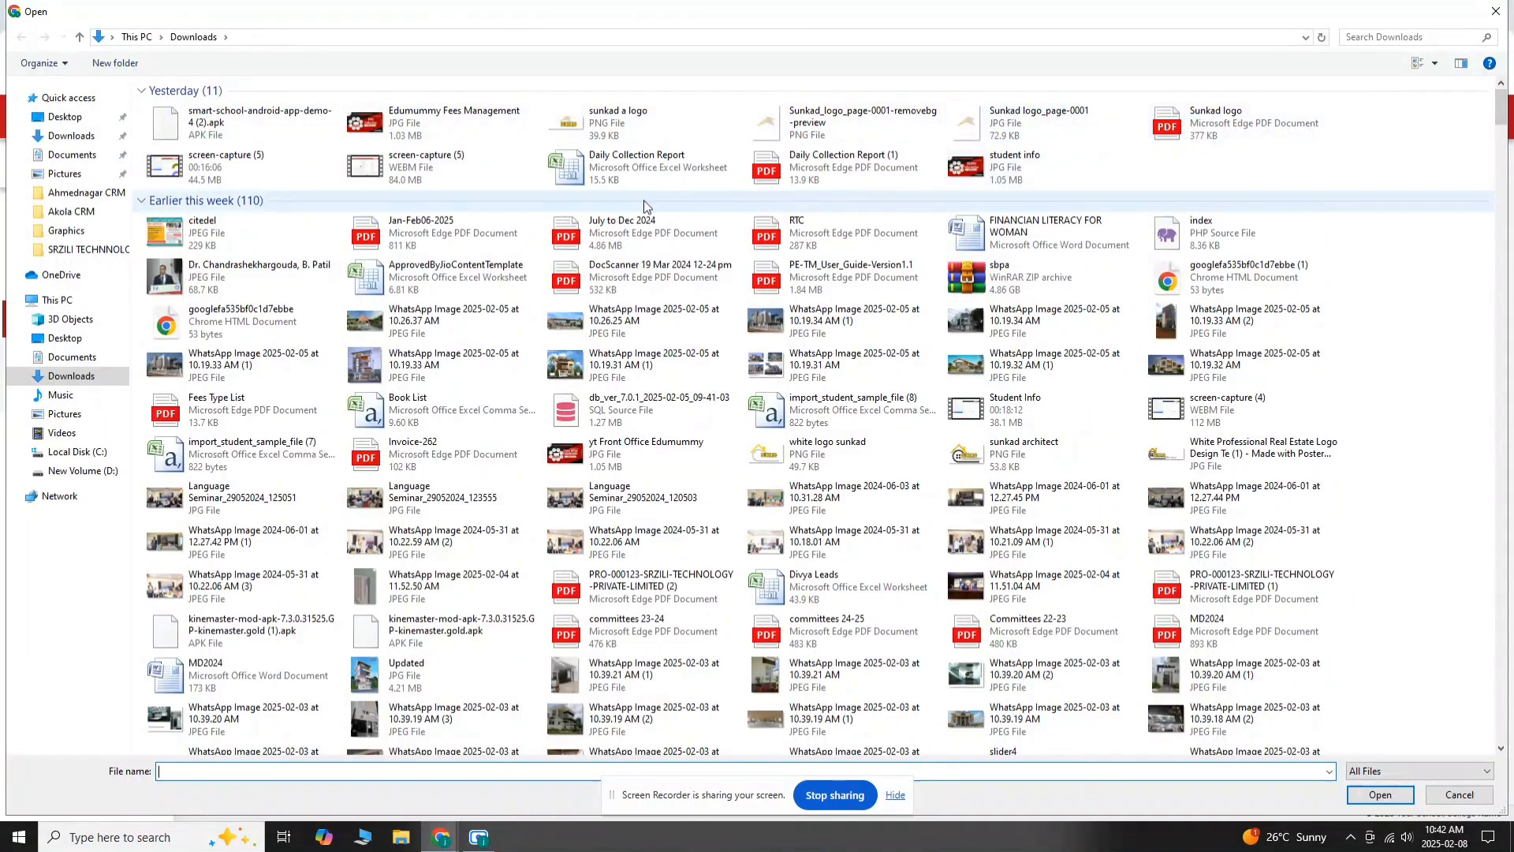
{"action": "double_click", "coordinate": [418, 112]}
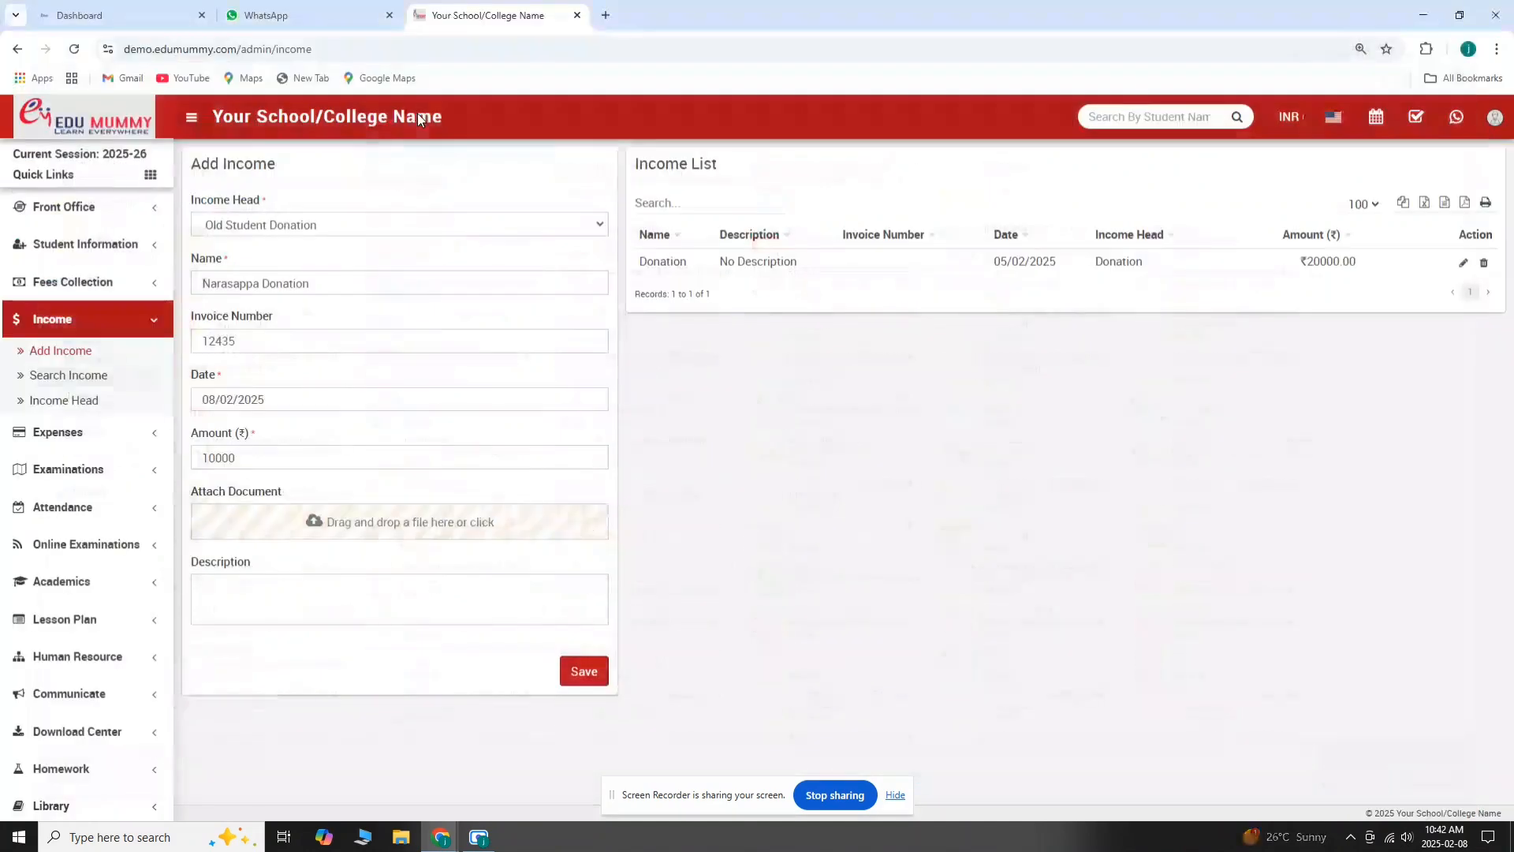
{"action": "left_click", "coordinate": [359, 589]}
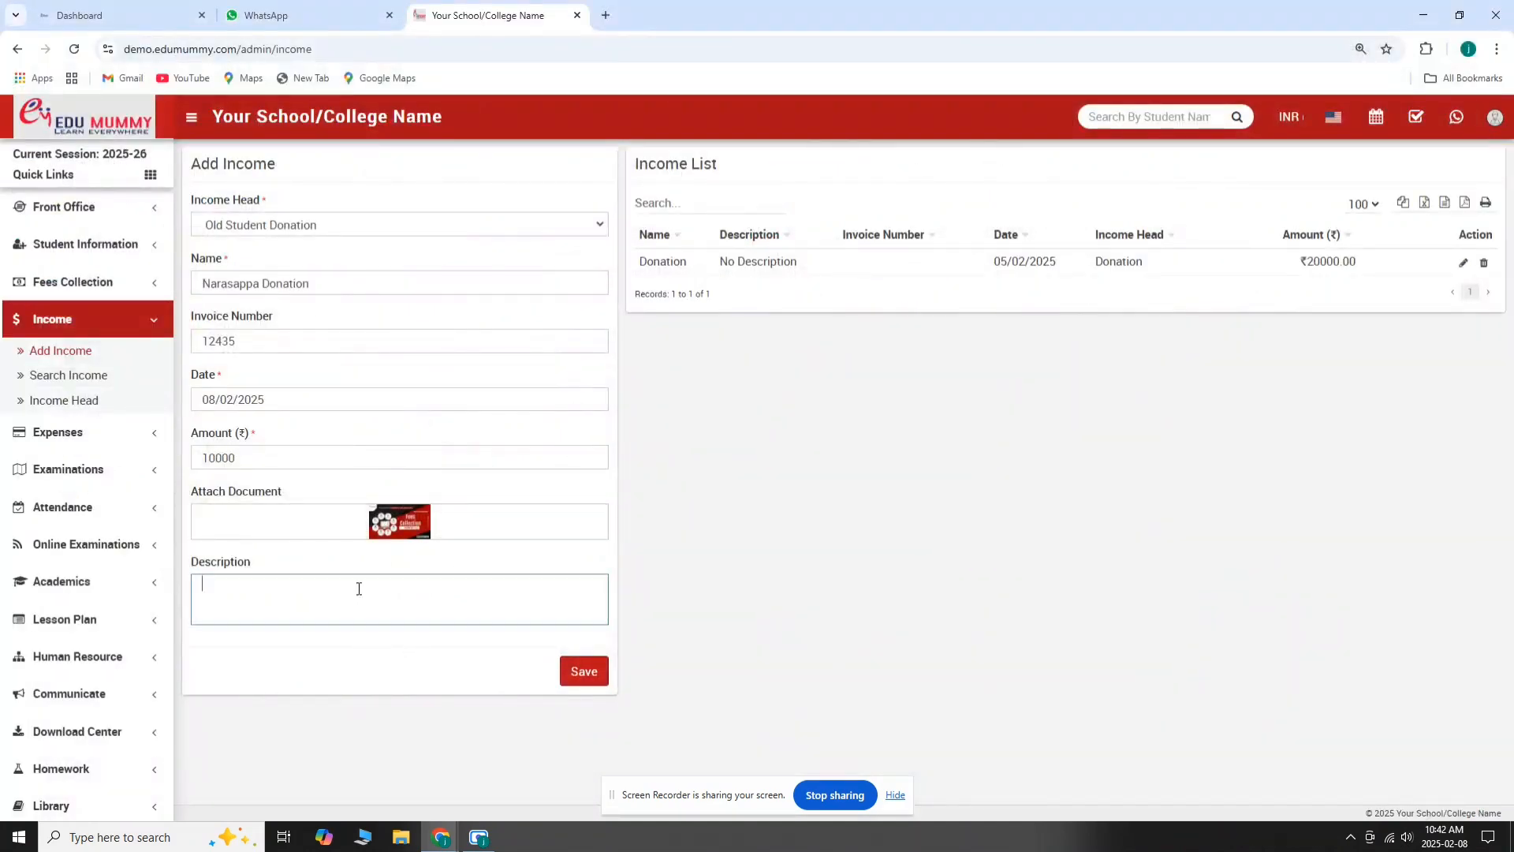
{"action": "type", "text": "Any Description"}
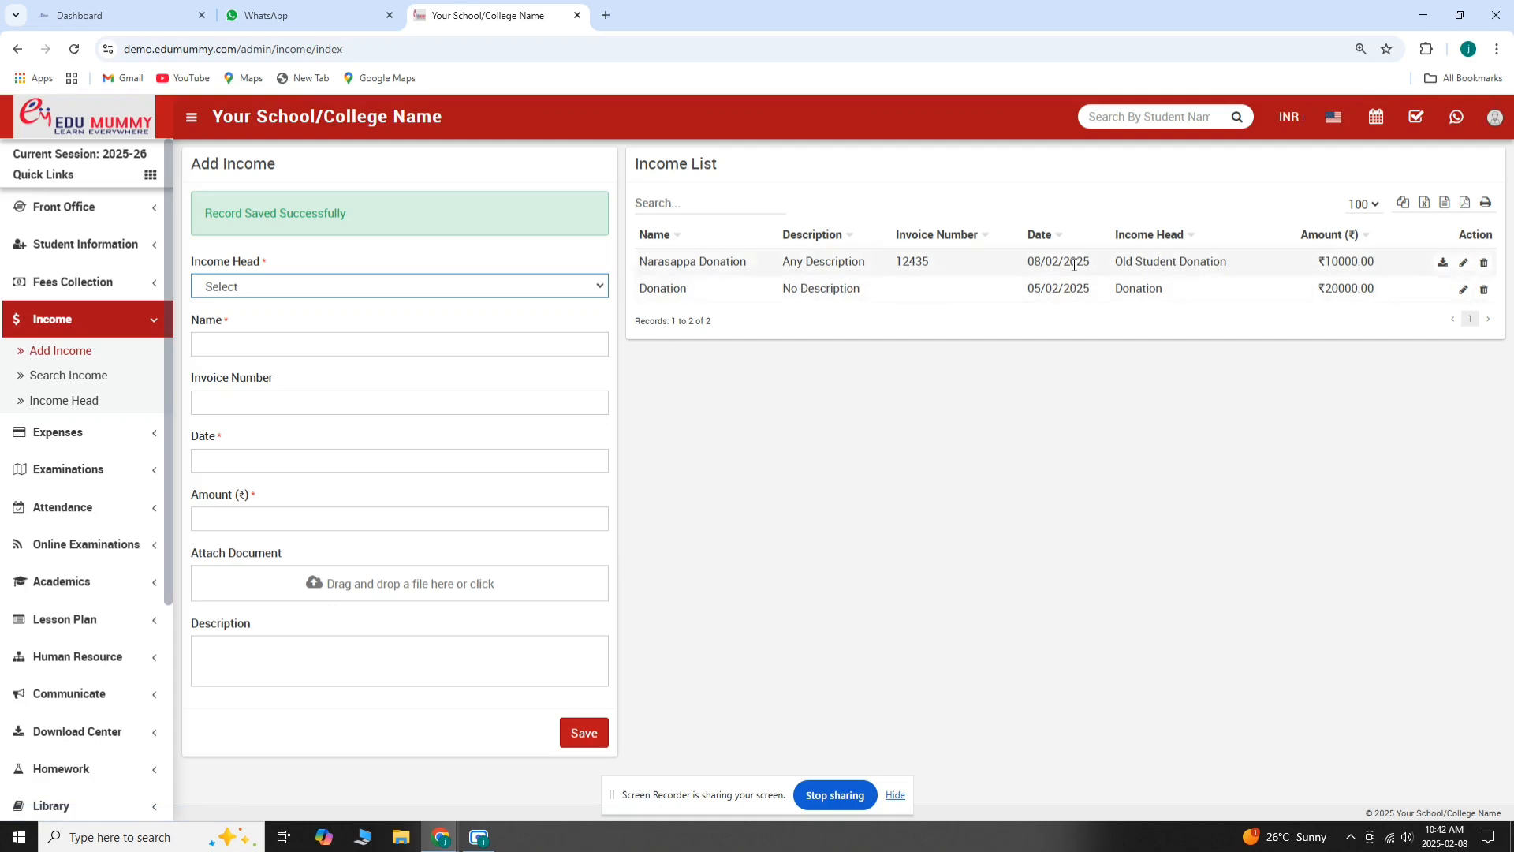
- Check the name, date, income head and amount of the newly saved entry in the income list
{"action": "left_click", "coordinate": [673, 269]}
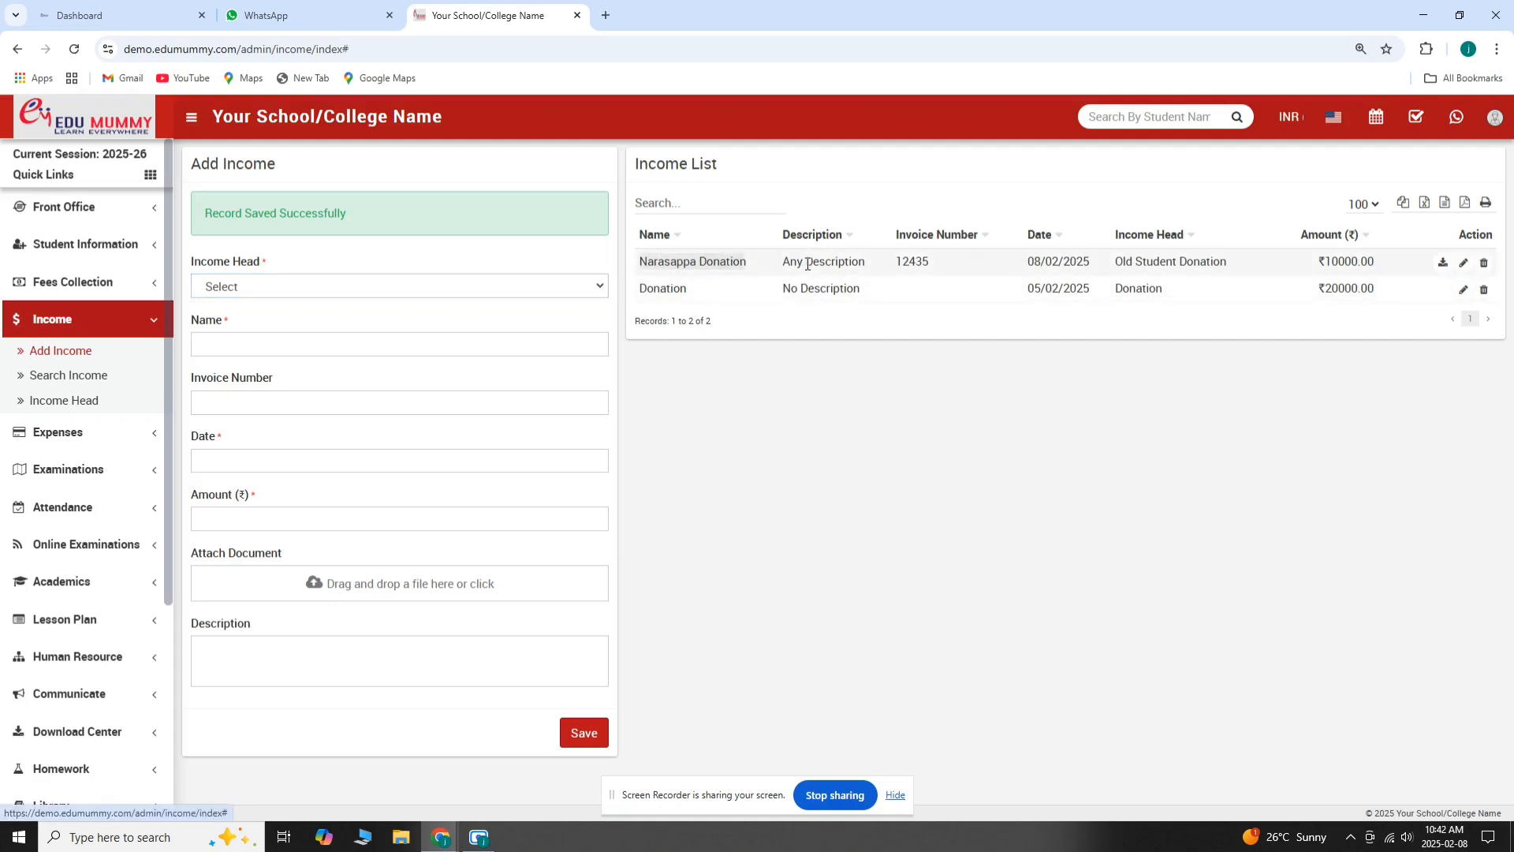
{"action": "double_click", "coordinate": [1070, 264]}
{"action": "double_click", "coordinate": [1163, 265]}
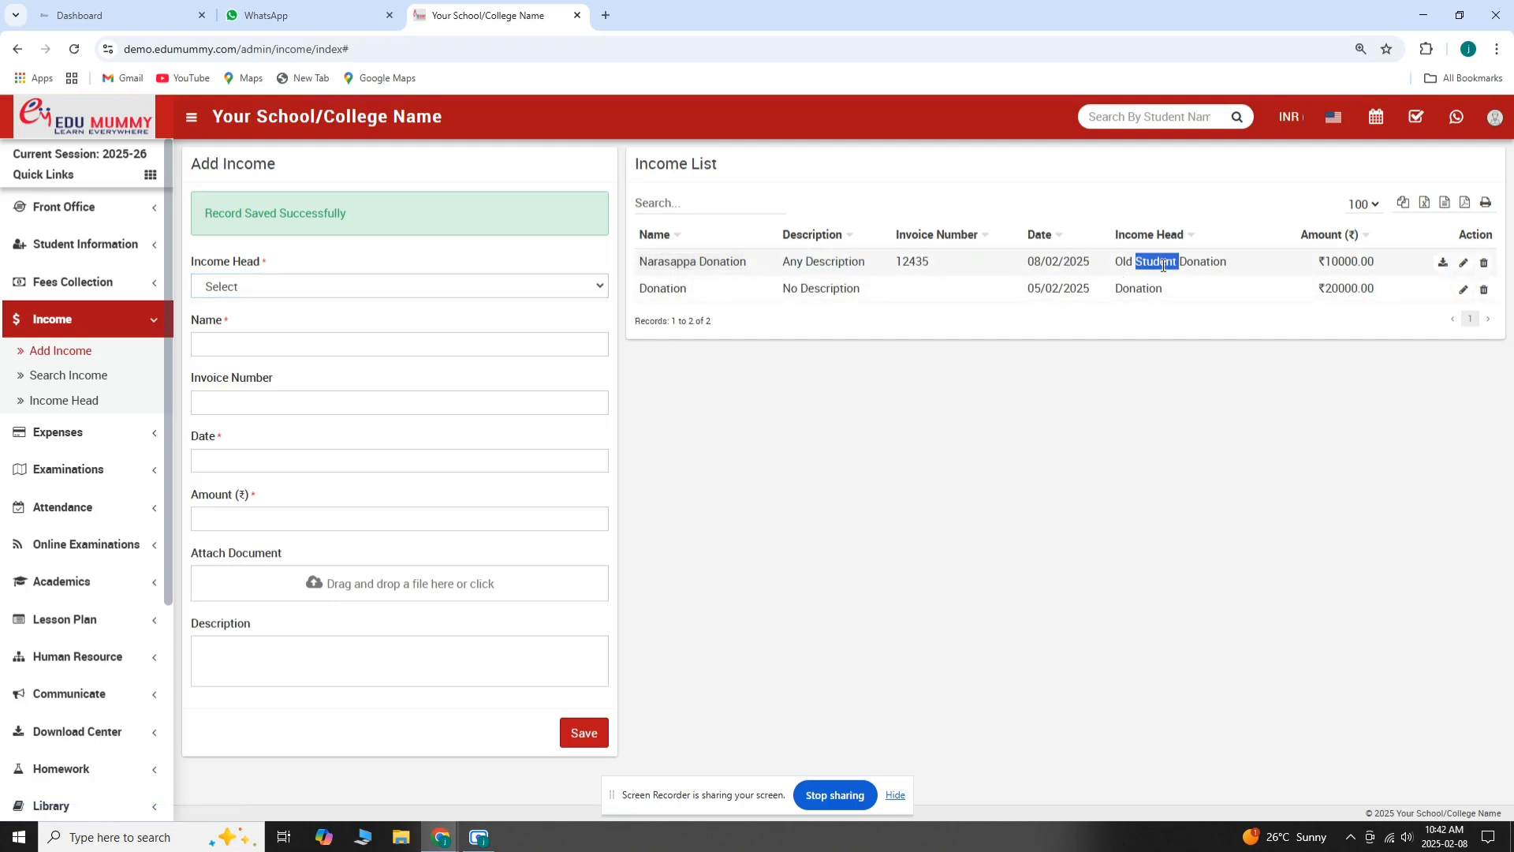
{"action": "double_click", "coordinate": [1342, 261]}
{"action": "left_click_drag", "start_coordinate": [1027, 264], "coordinate": [1092, 264]}
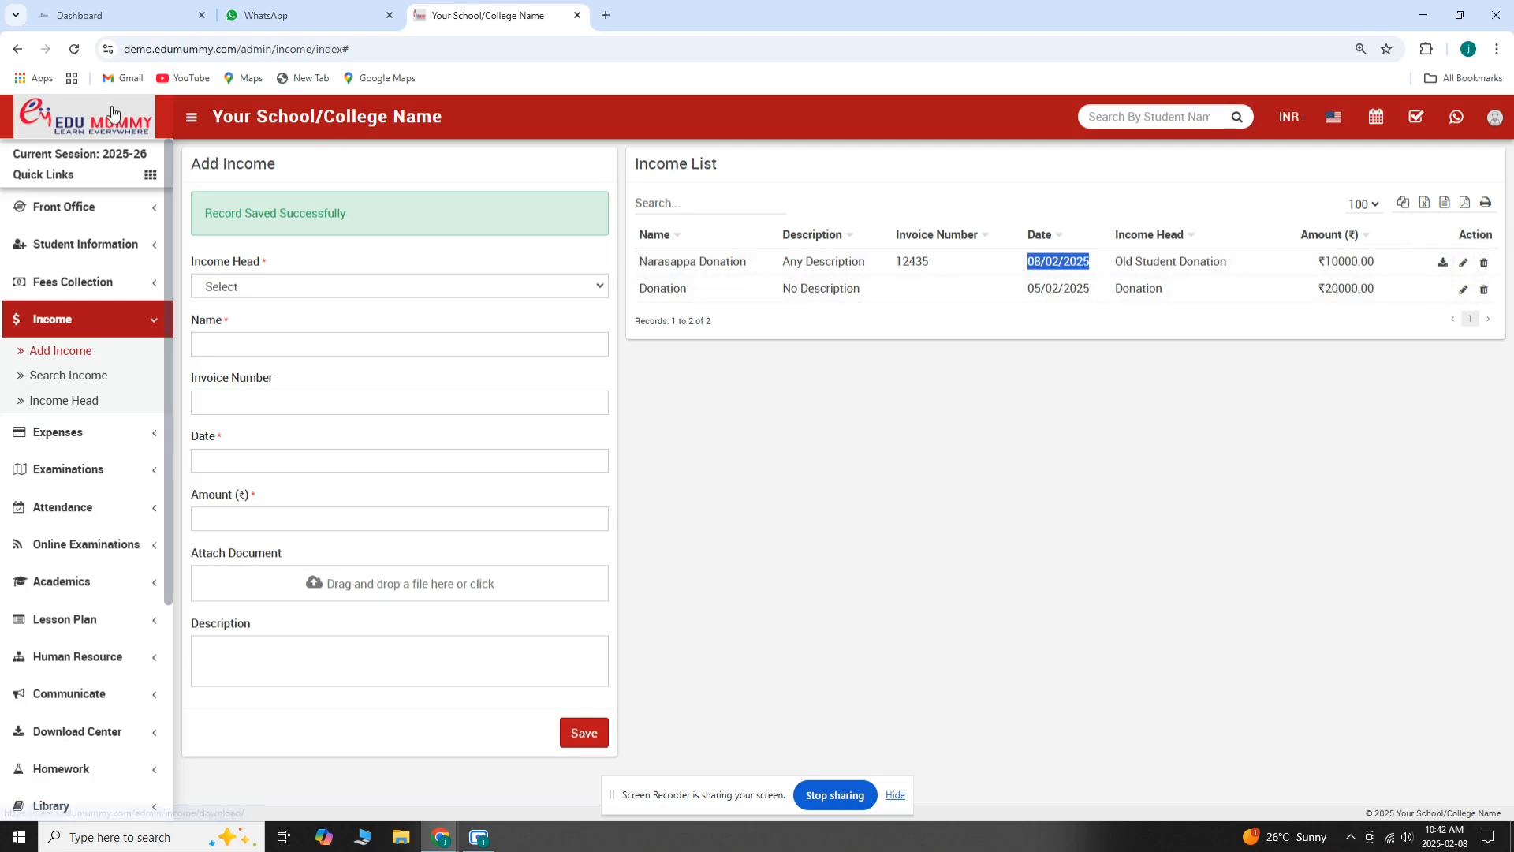
- Return to the dashboard and examine the Donation and Old Student Donation amounts in the February 2025 income chart
{"action": "left_click", "coordinate": [73, 124]}
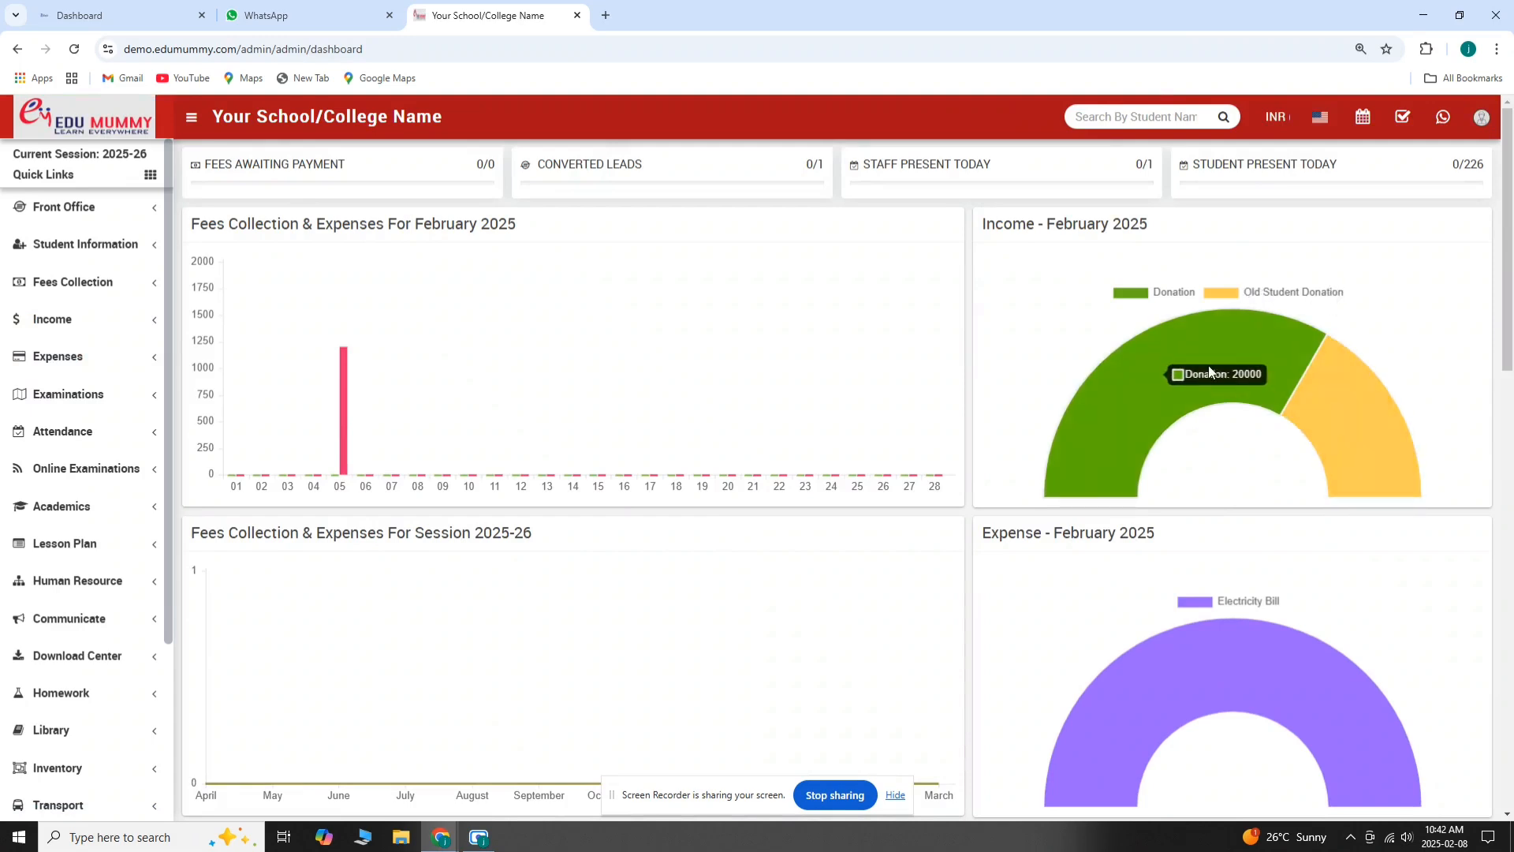
{"action": "mouse_move", "coordinate": [1350, 398]}
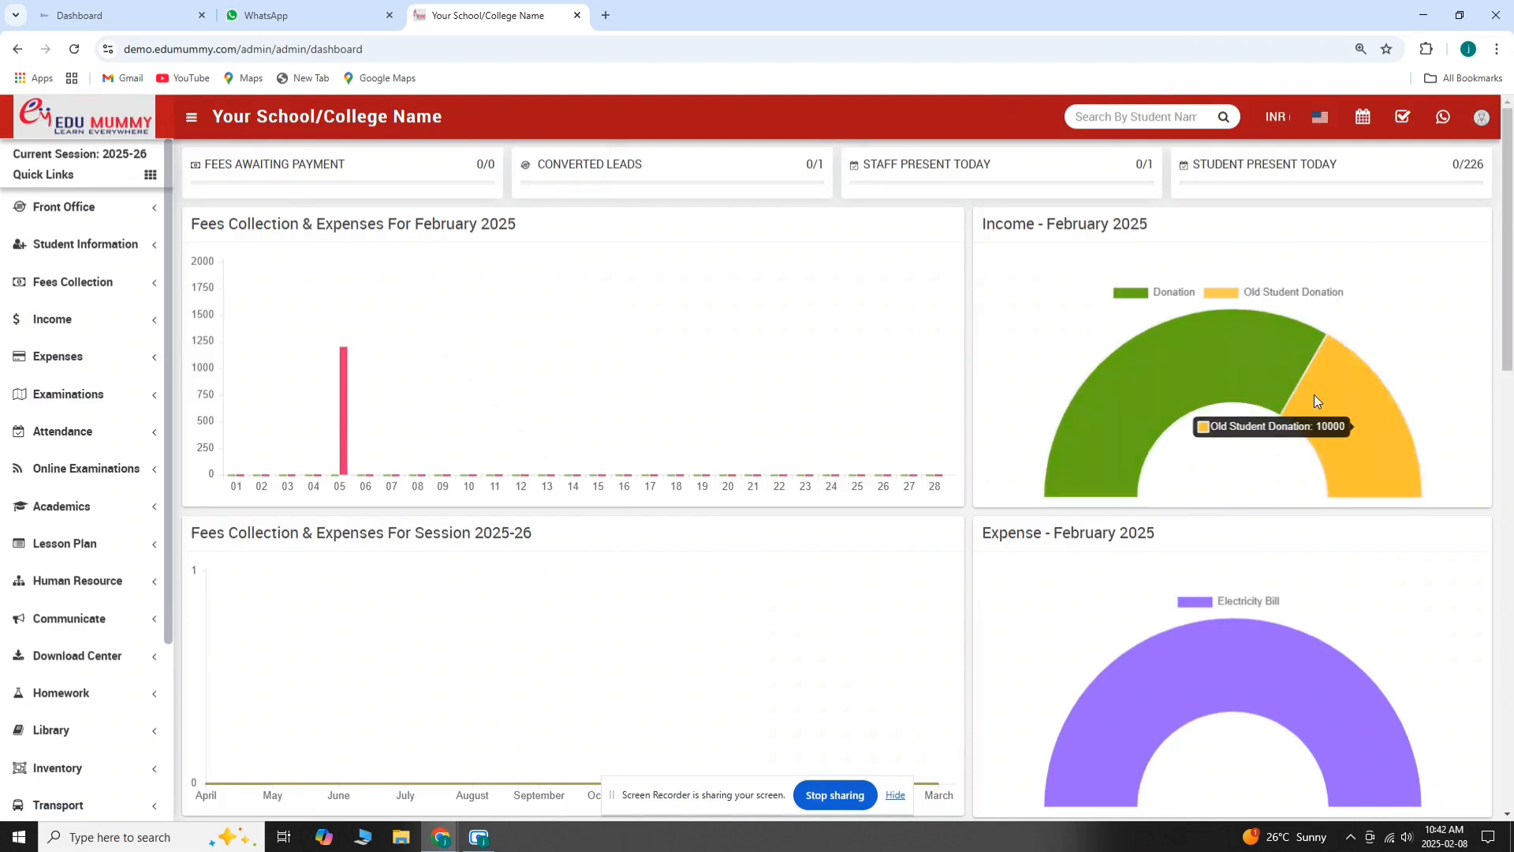
{"action": "mouse_move", "coordinate": [1244, 370]}
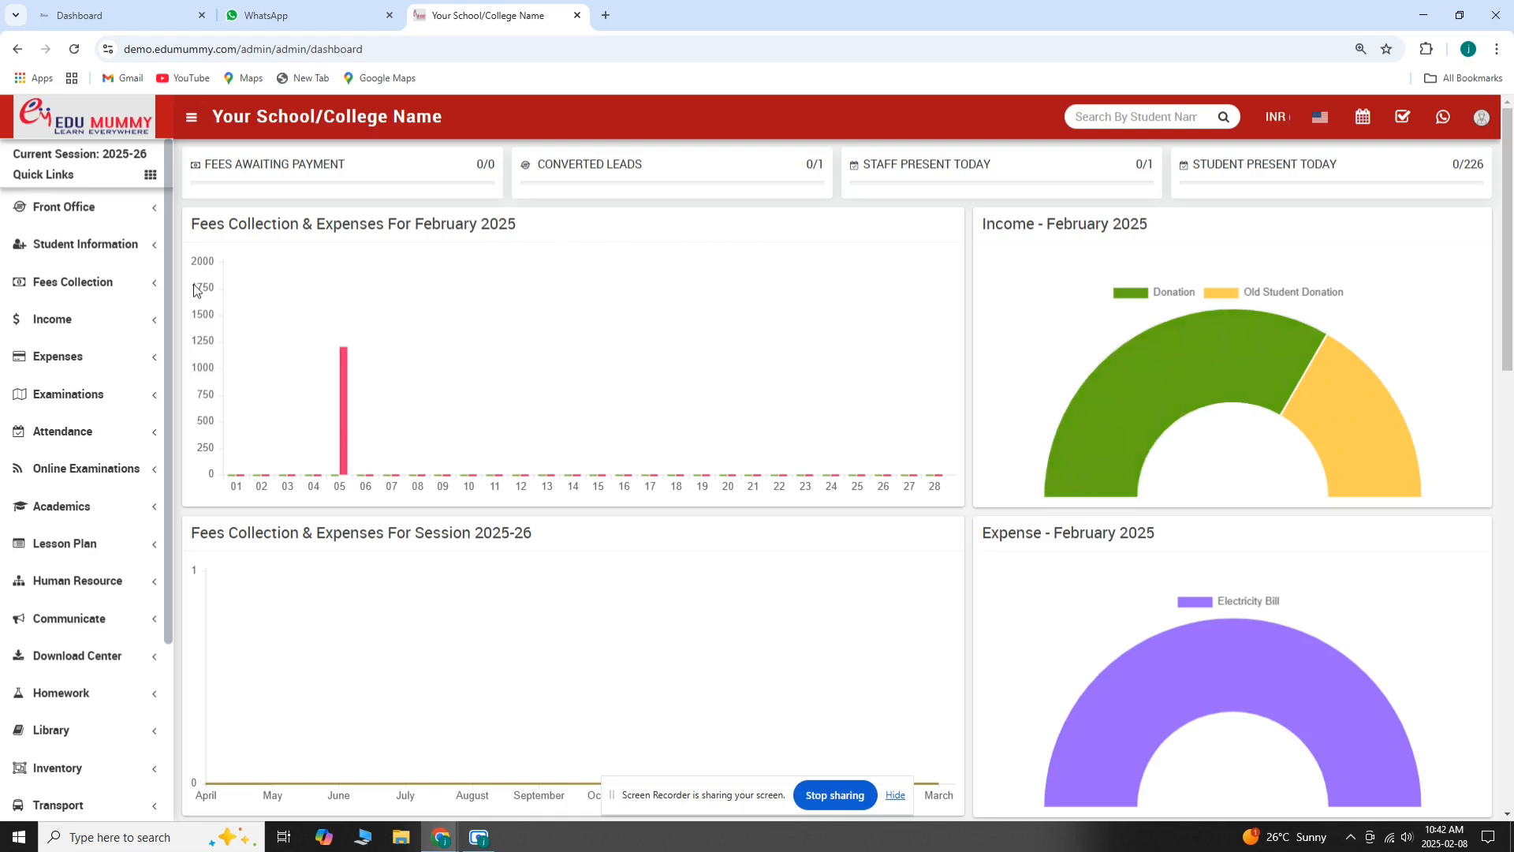
- Search the income records with the search type Today
{"action": "left_click", "coordinate": [52, 320]}
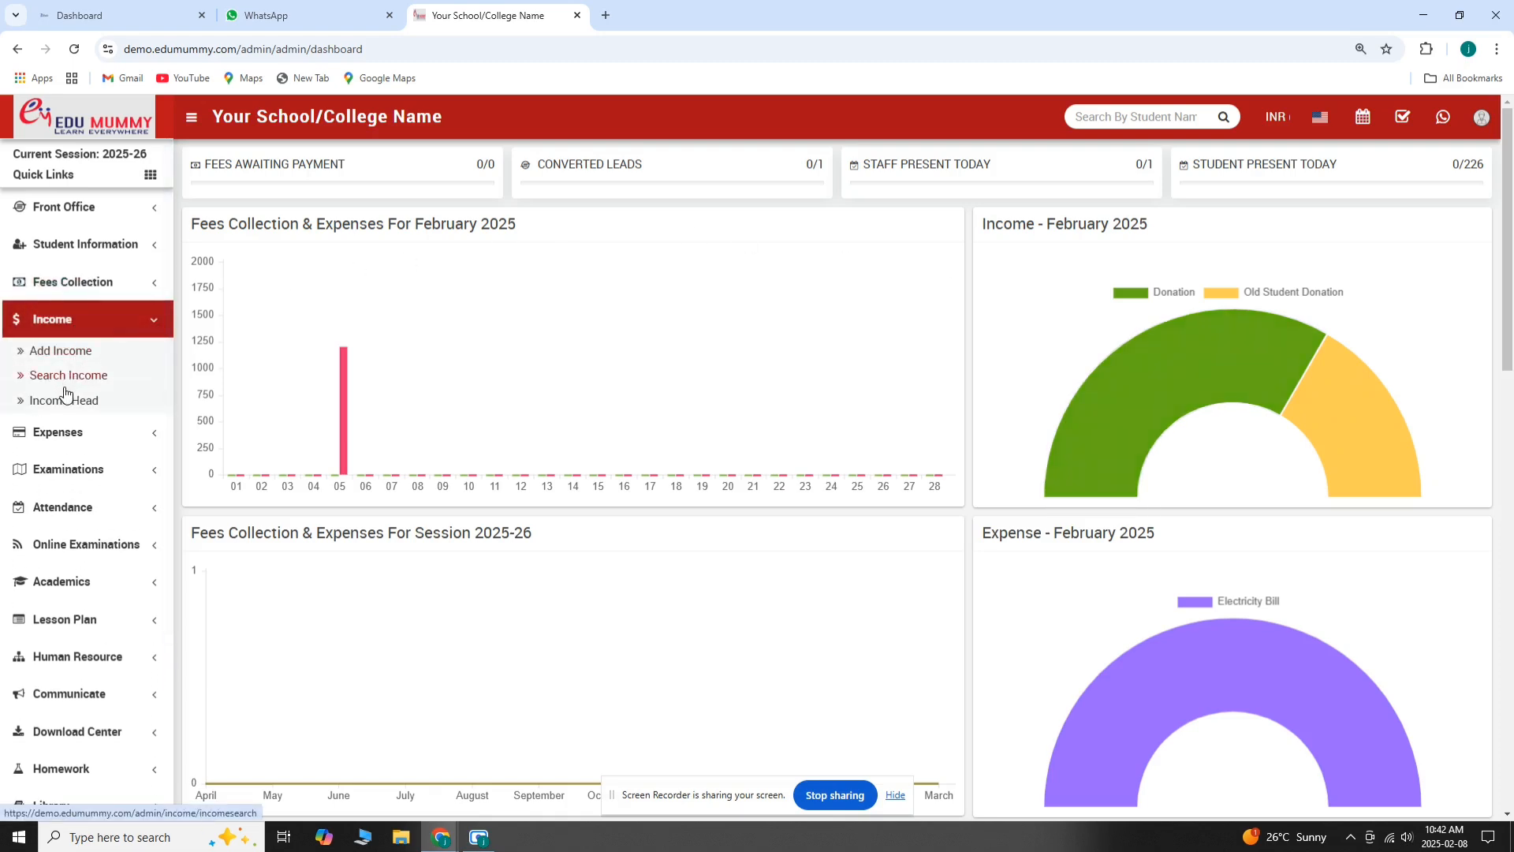
{"action": "left_click", "coordinate": [69, 376]}
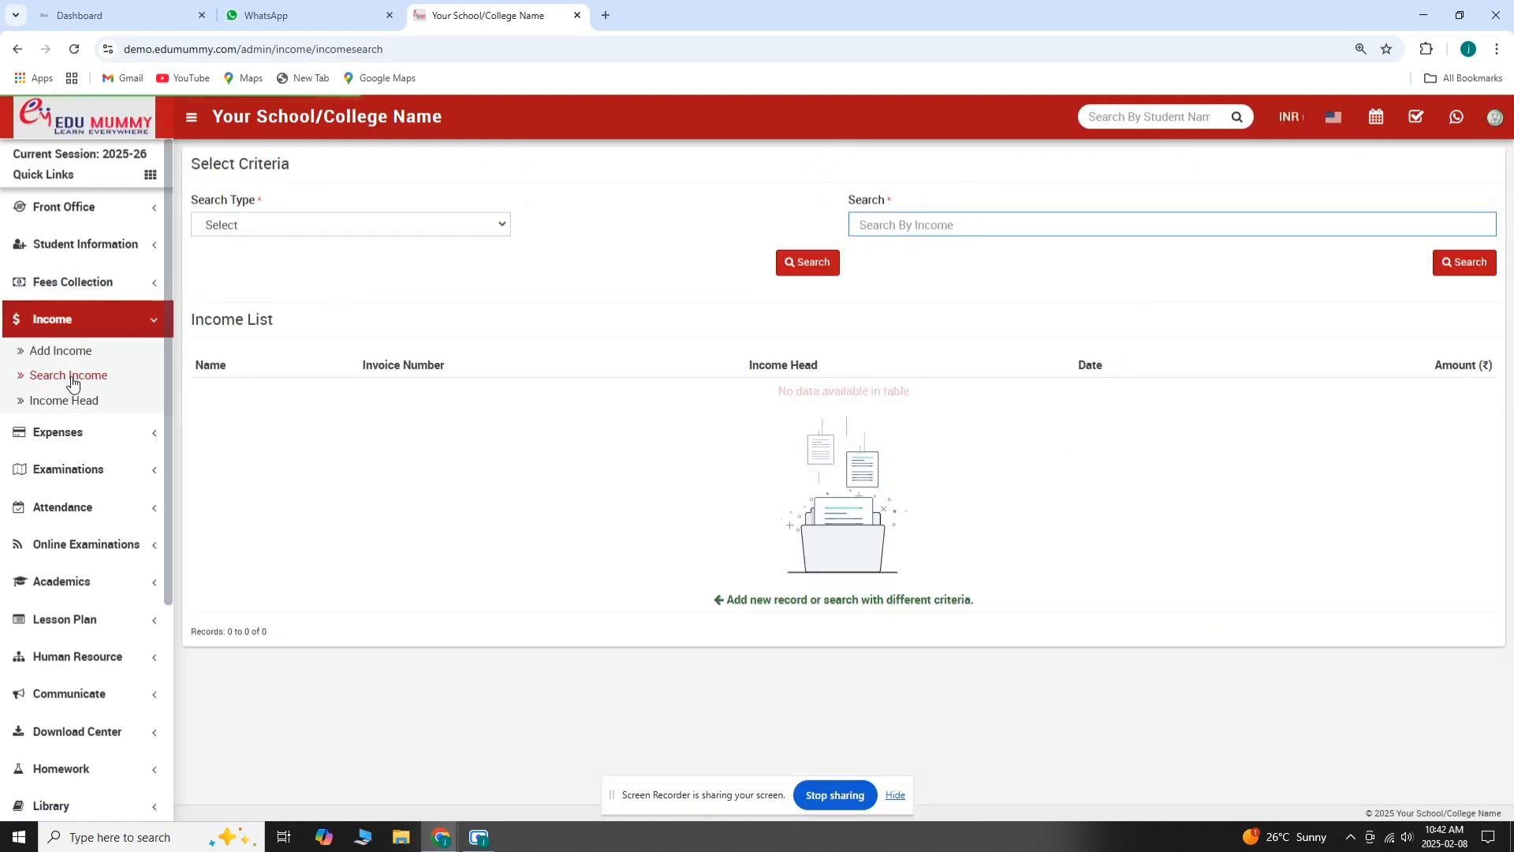
{"action": "left_click", "coordinate": [270, 224]}
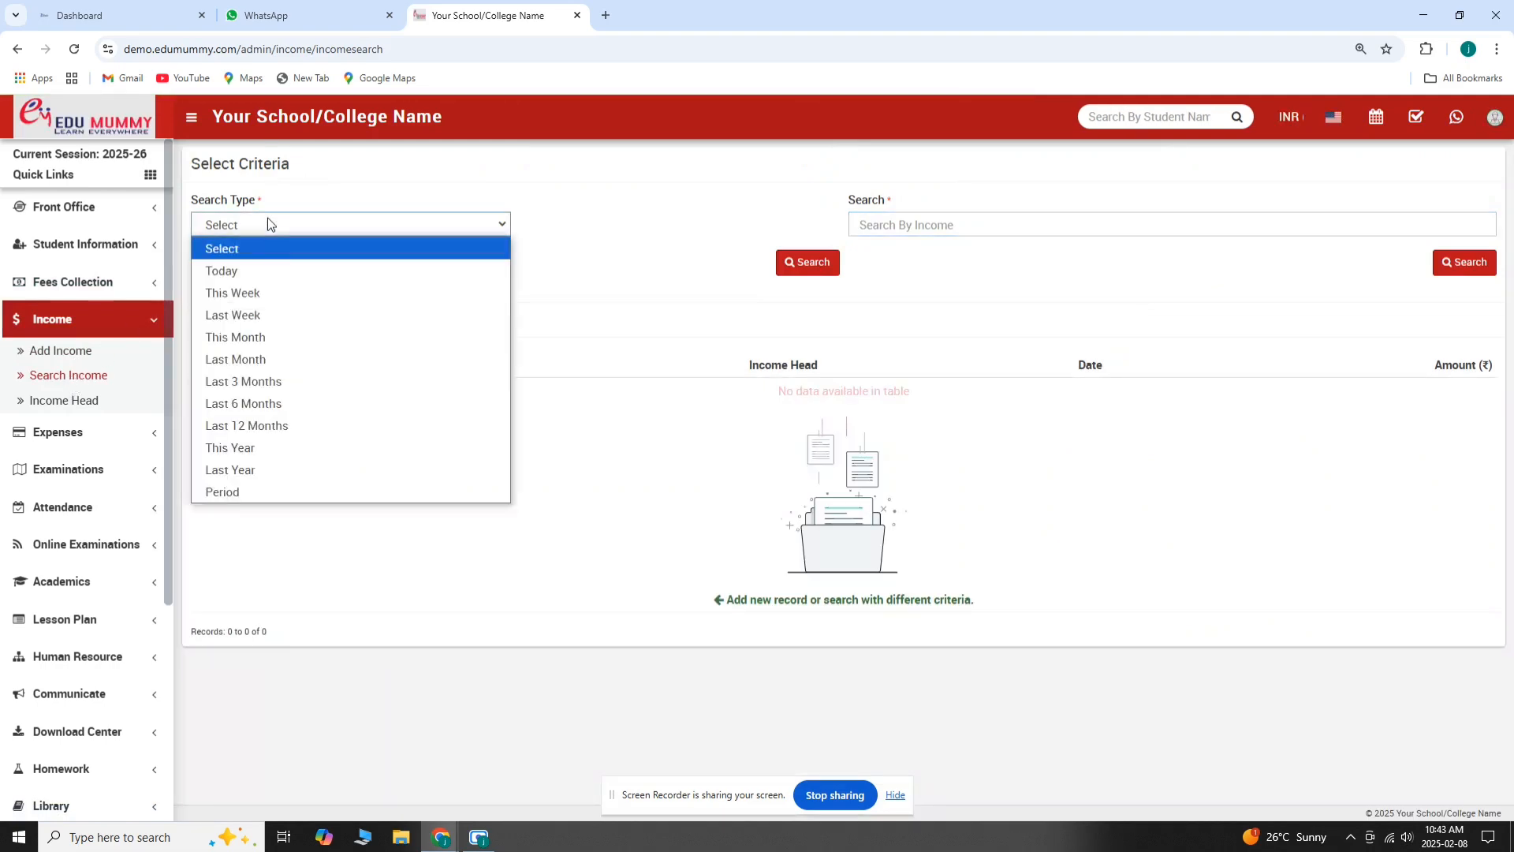
{"action": "left_click", "coordinate": [225, 270]}
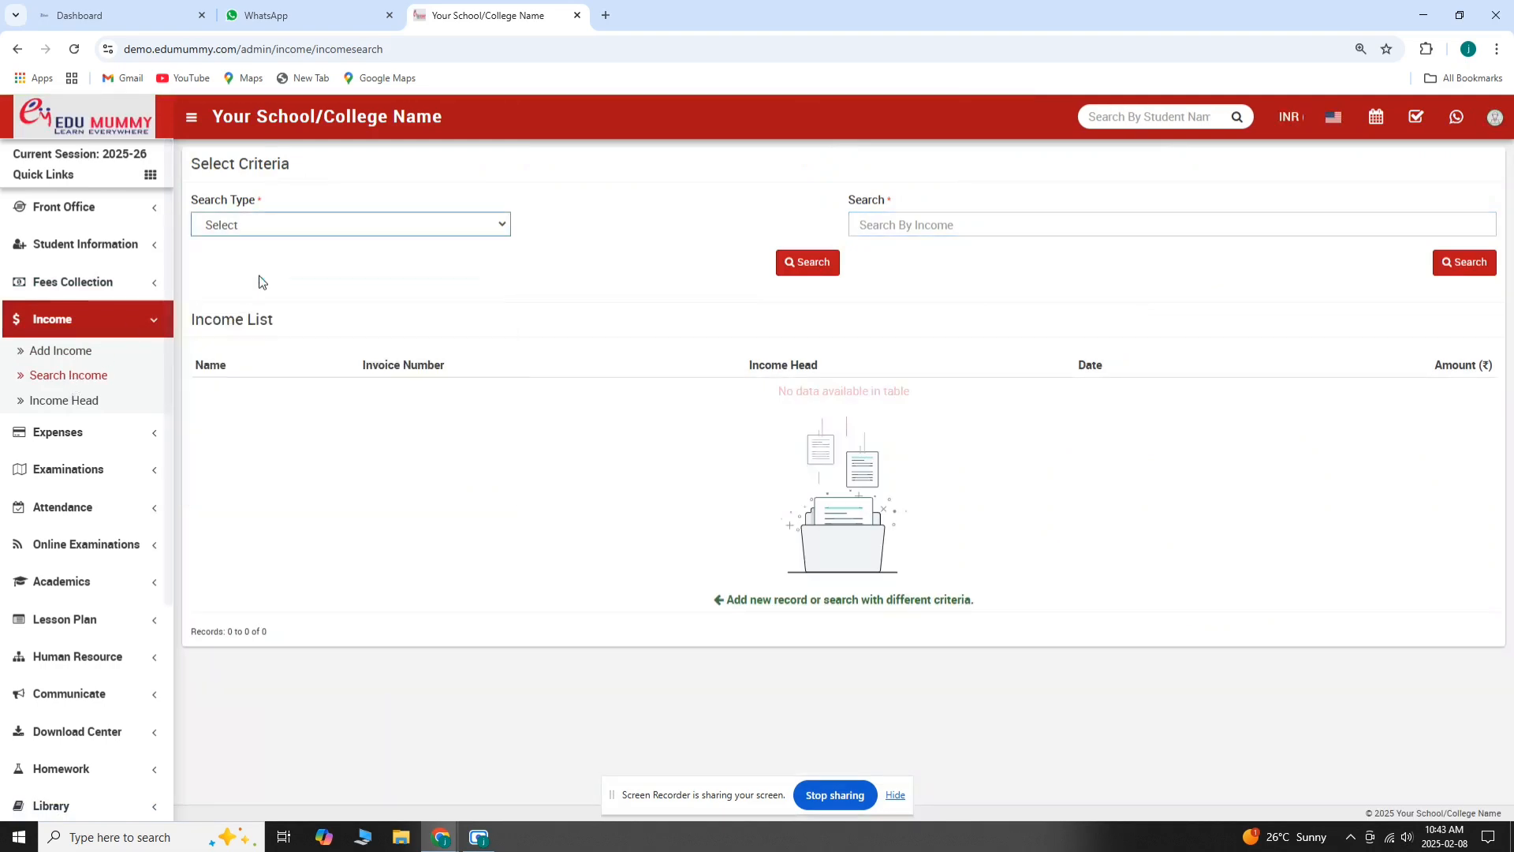
{"action": "left_click", "coordinate": [799, 276]}
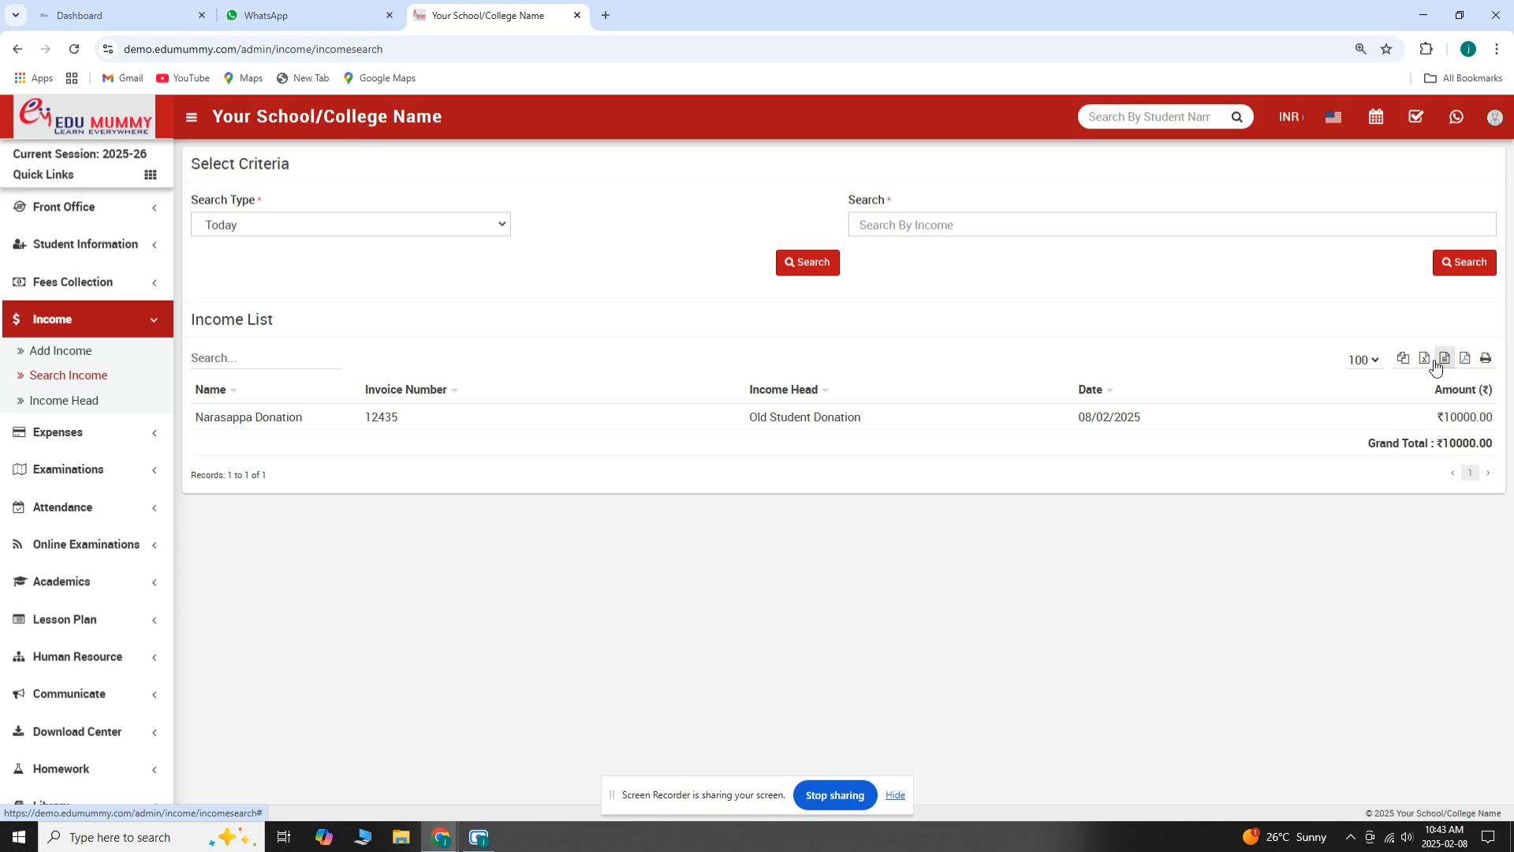
- Preview the income list's printout in landscape and portrait layout, and leave the preview without printing
{"action": "left_click", "coordinate": [1486, 359]}
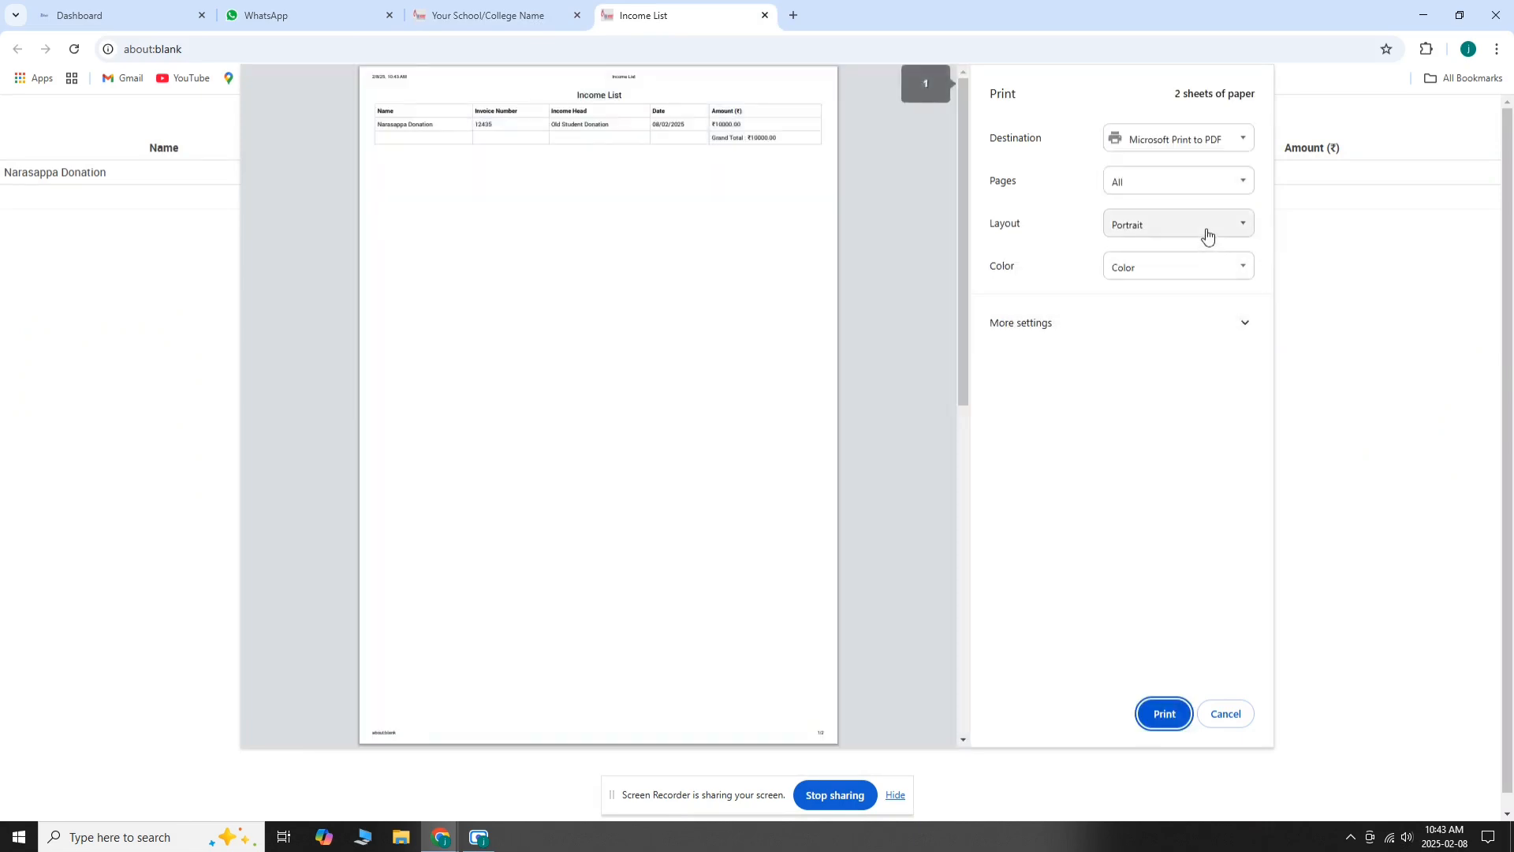
{"action": "left_click", "coordinate": [1207, 235]}
{"action": "left_click", "coordinate": [1190, 262]}
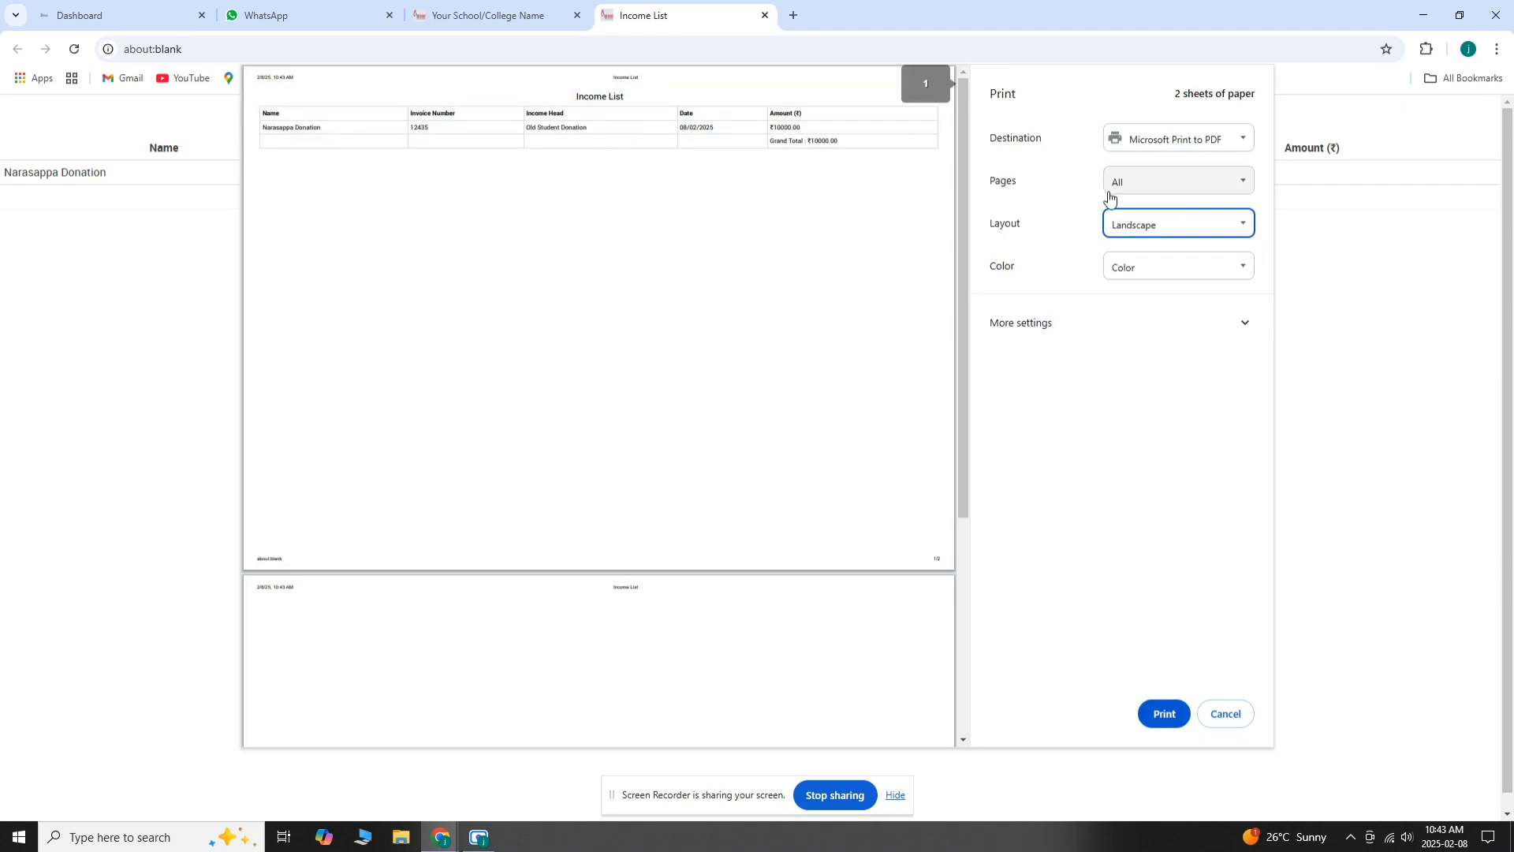
{"action": "left_click", "coordinate": [1125, 224]}
{"action": "left_click", "coordinate": [1129, 244]}
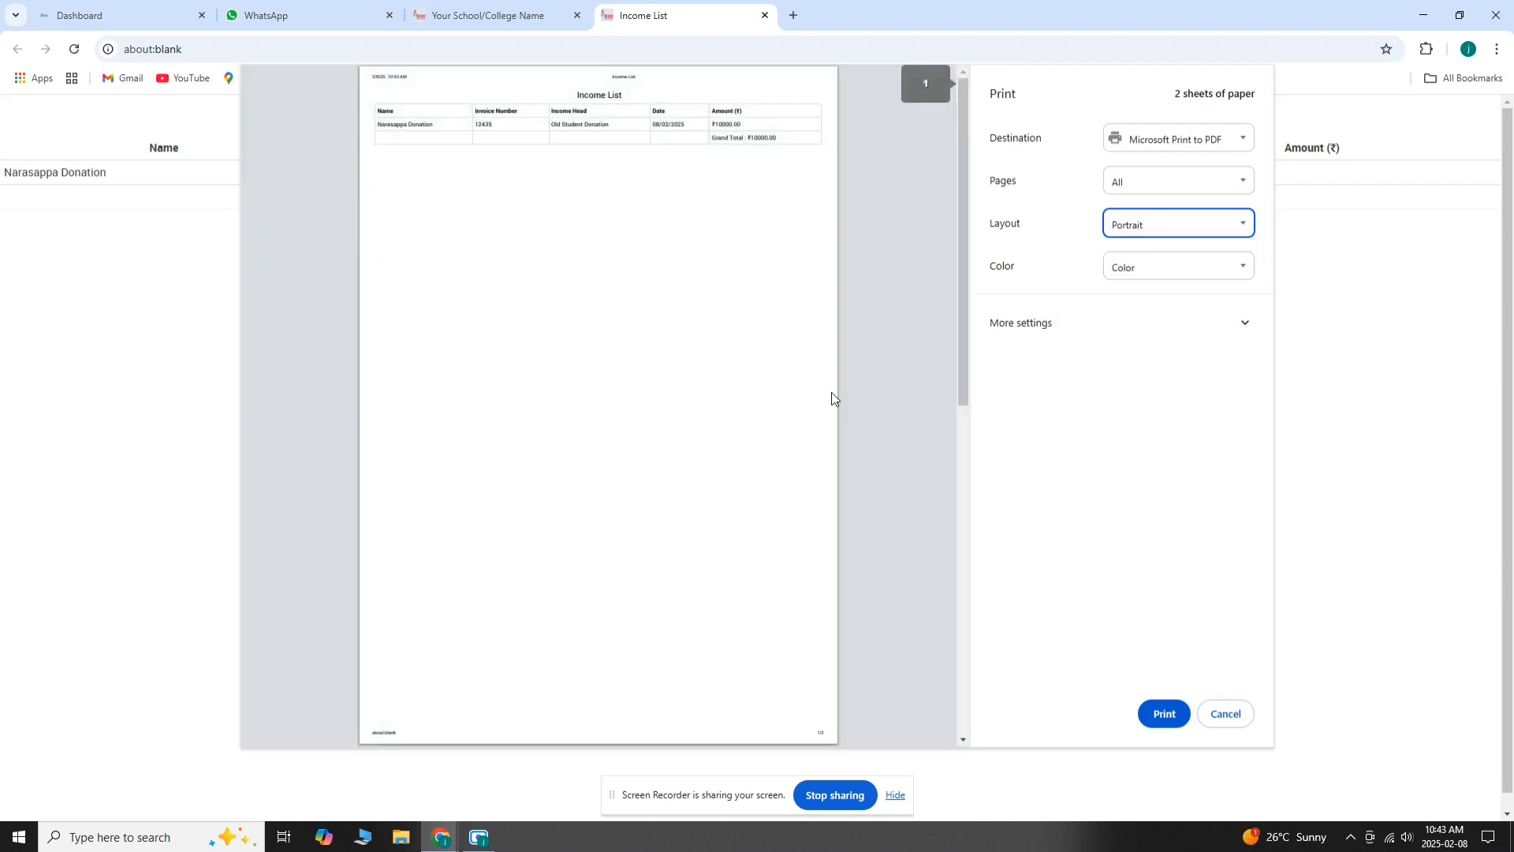
{"action": "left_click", "coordinate": [1226, 714]}
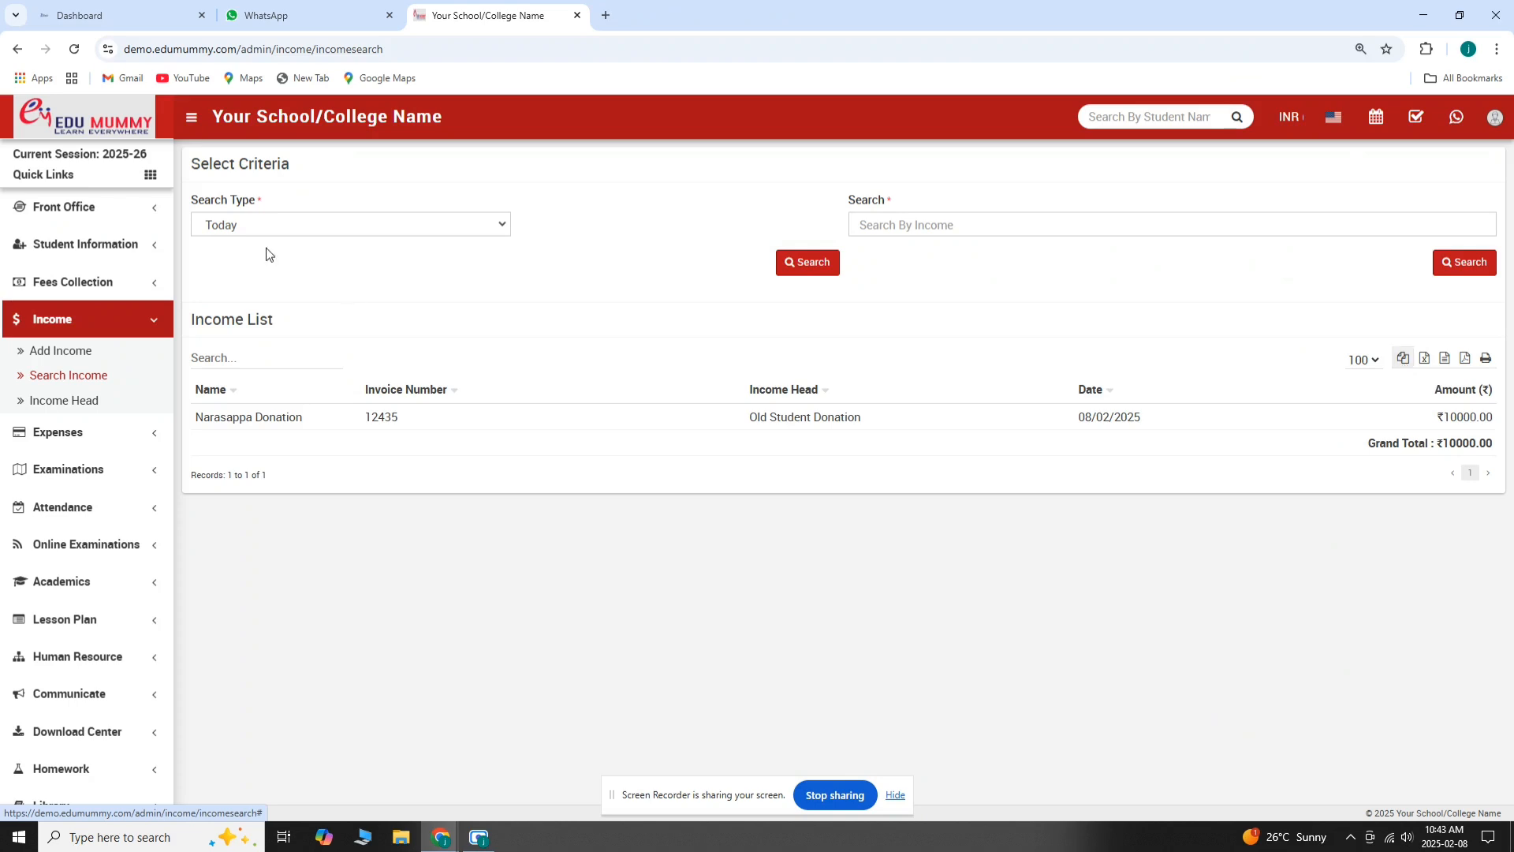
- Search the income records for the Last 12 Months and return to the dashboard
{"action": "left_click", "coordinate": [298, 224]}
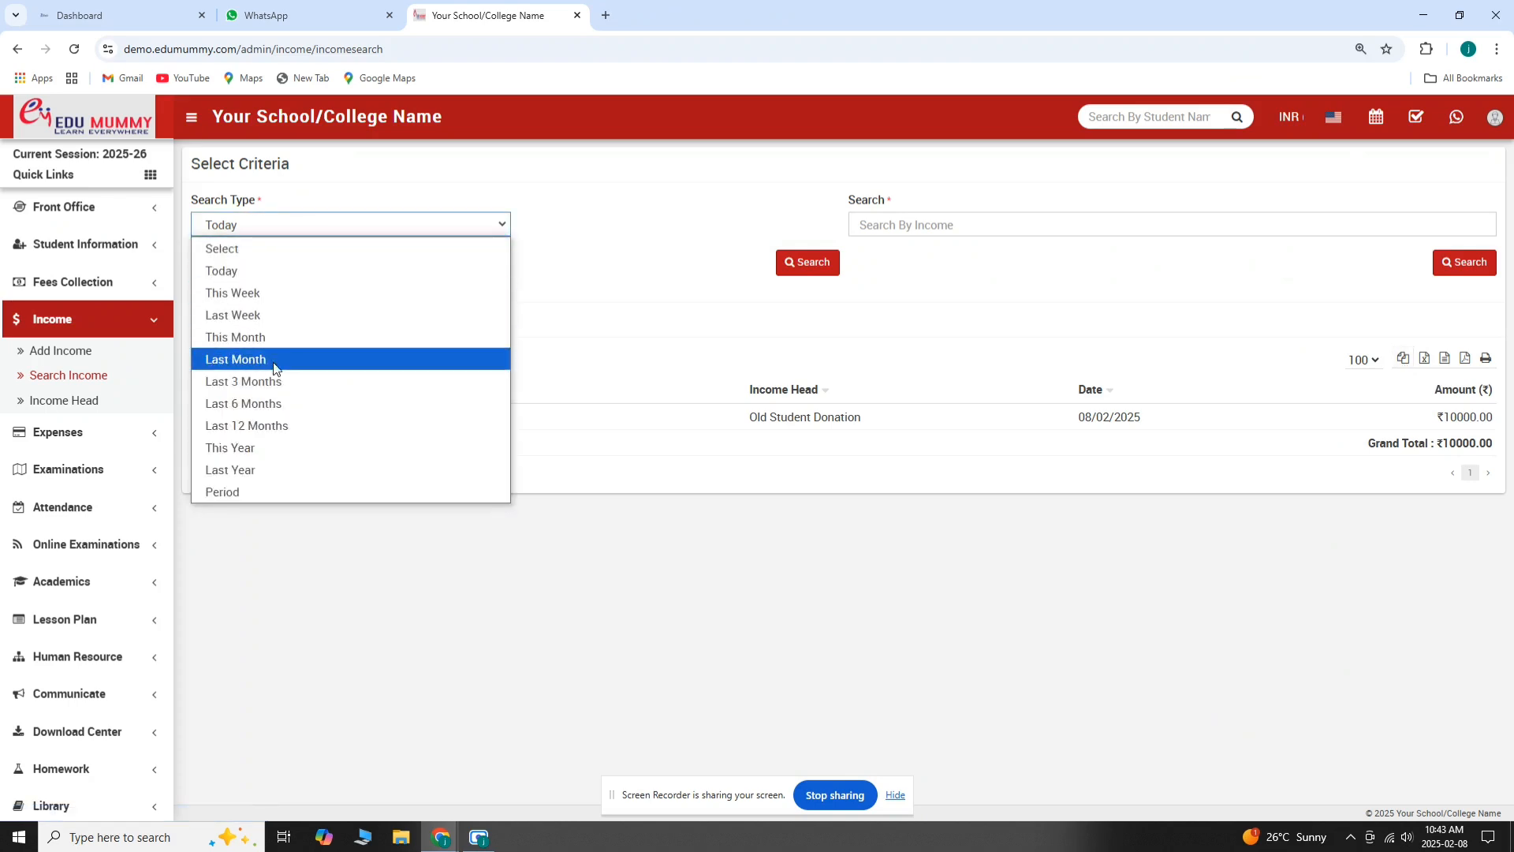
{"action": "left_click", "coordinate": [282, 426]}
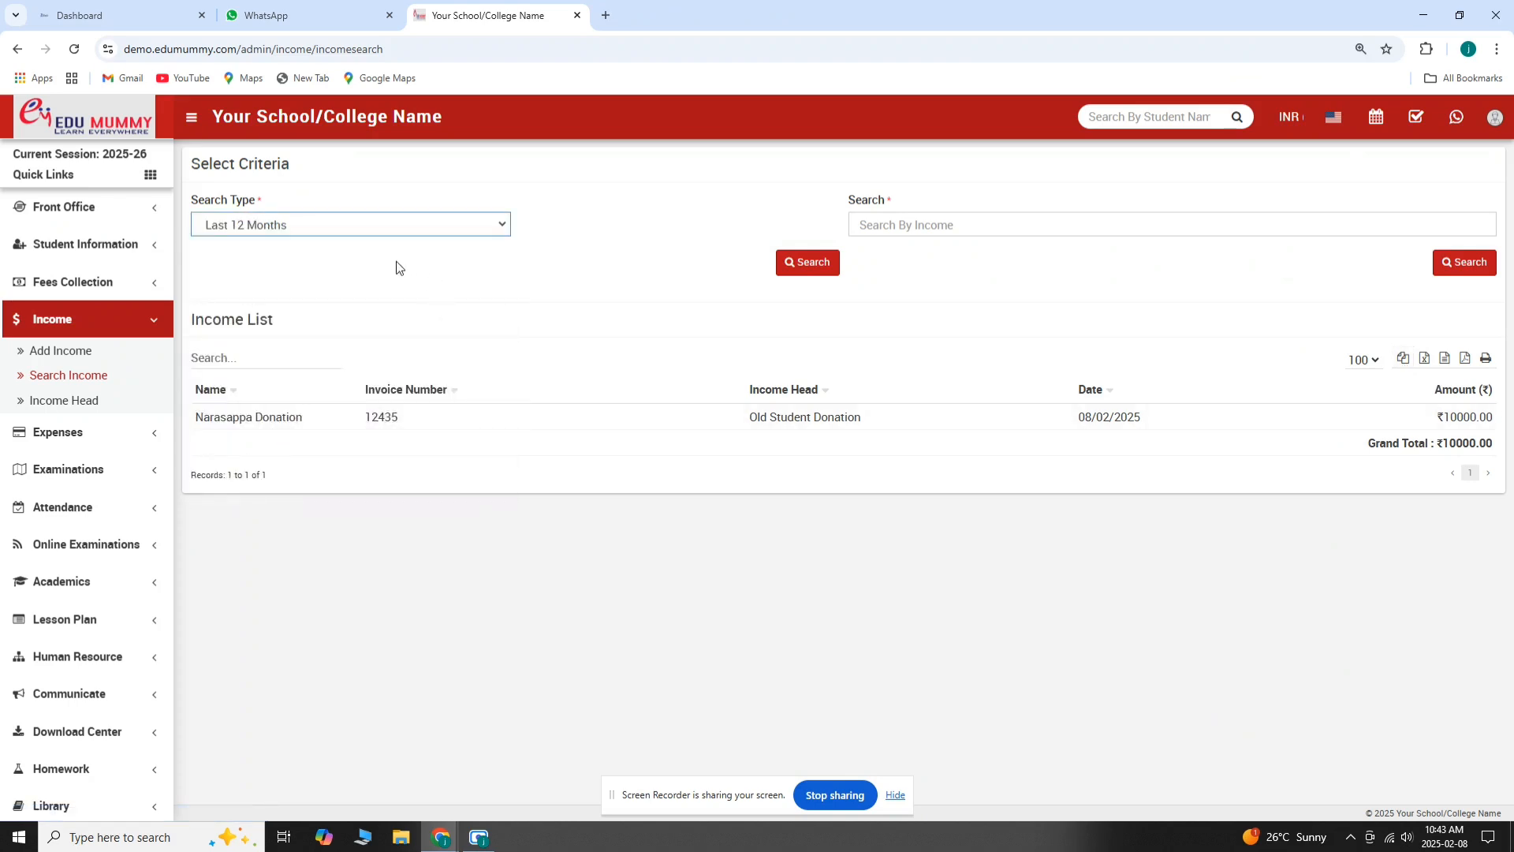
{"action": "left_click", "coordinate": [789, 278]}
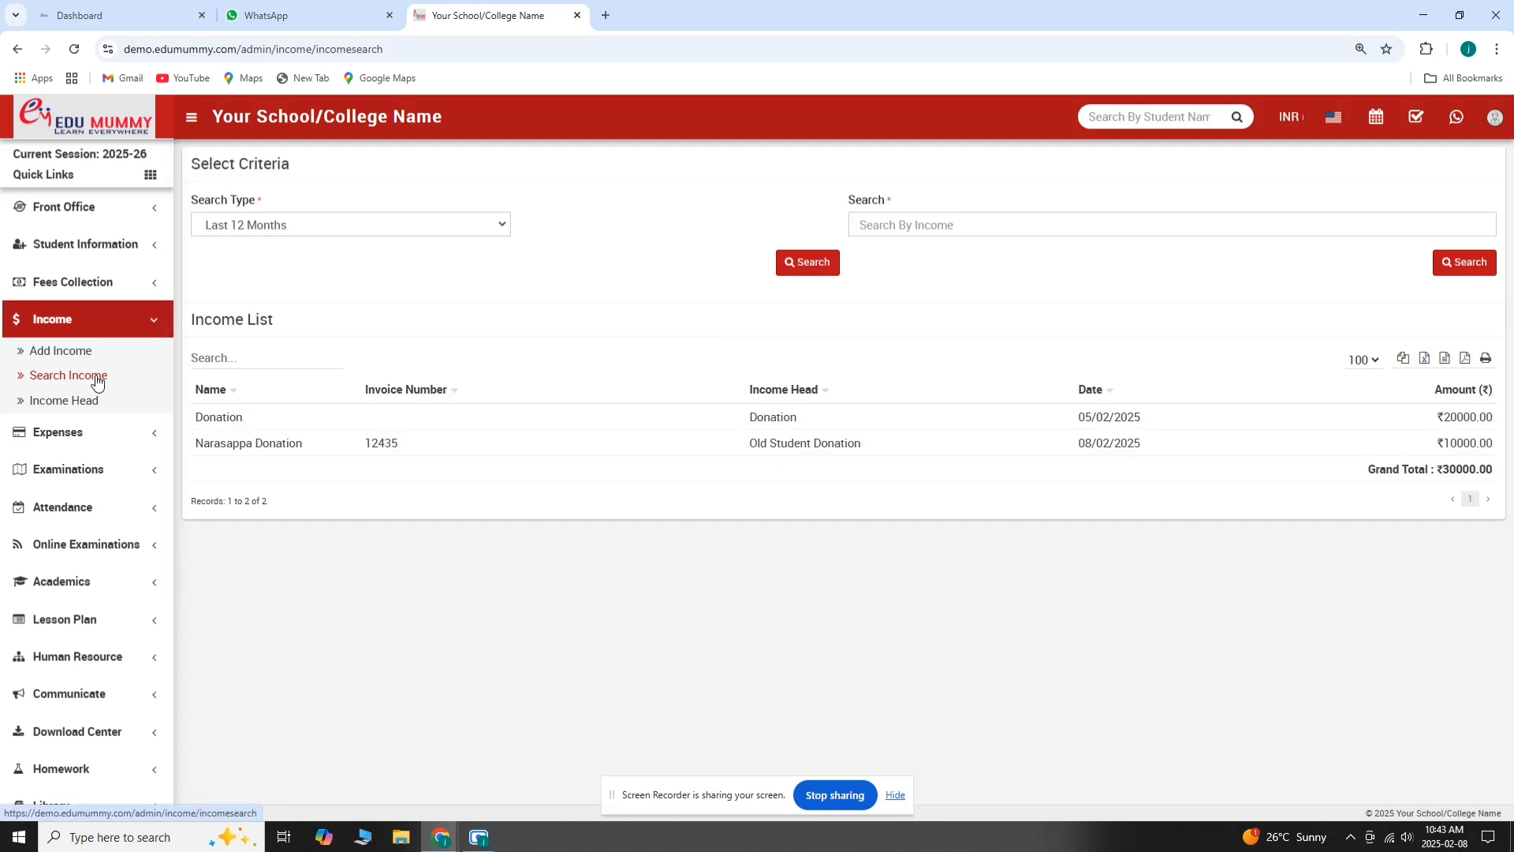
{"action": "left_click", "coordinate": [130, 128]}
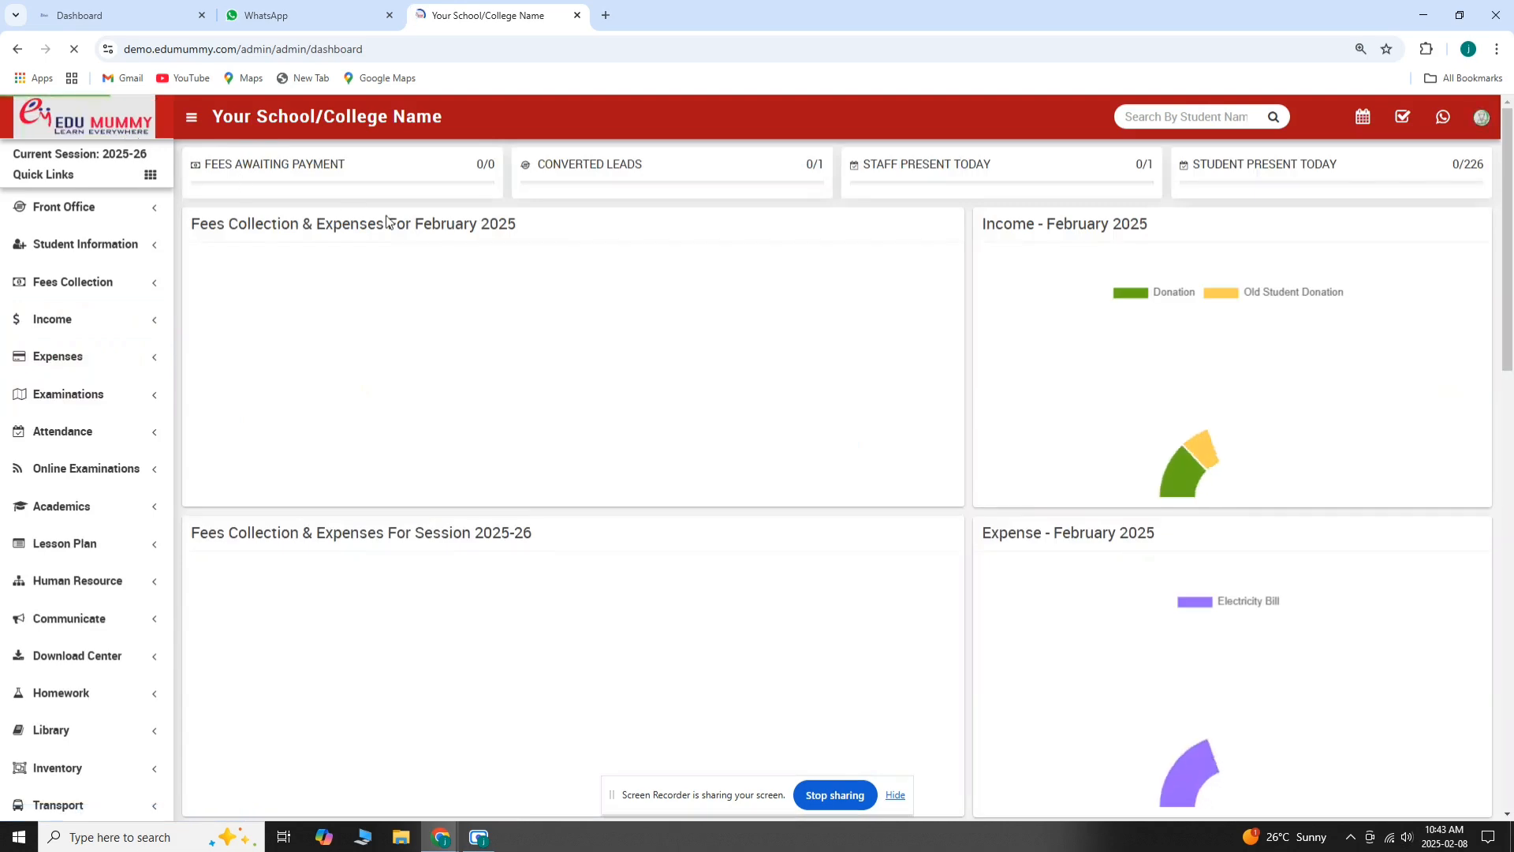